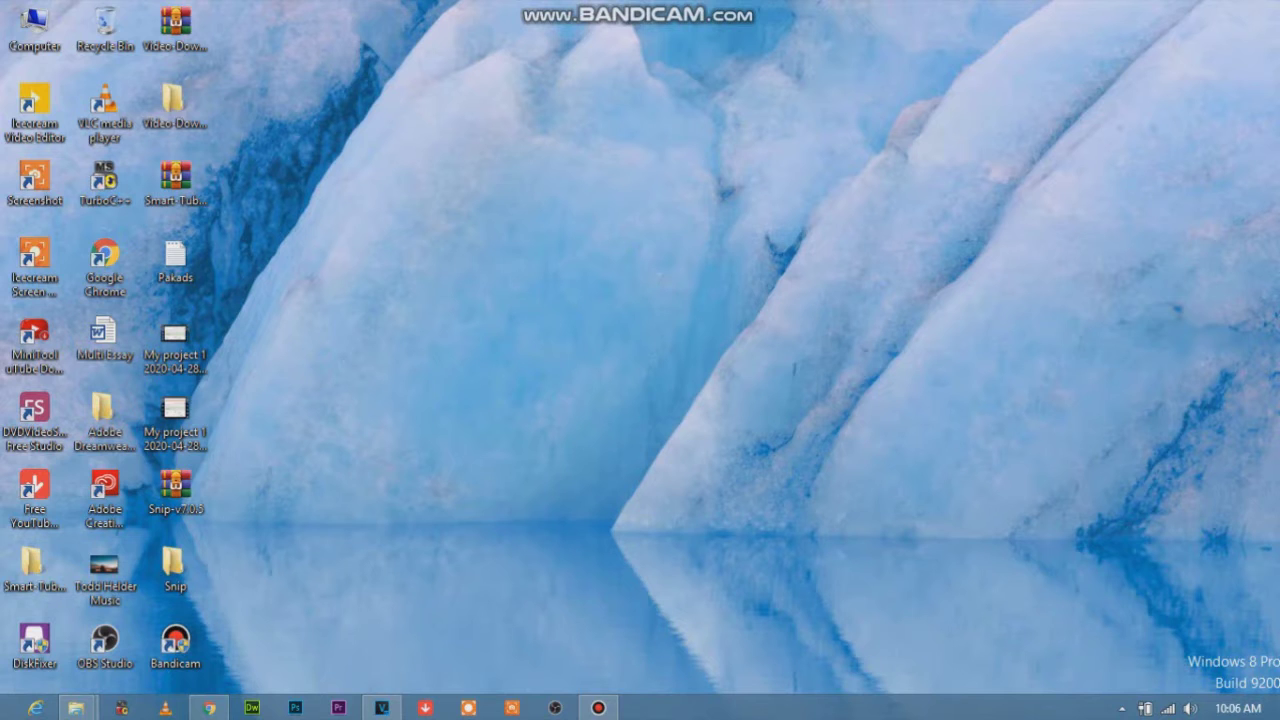
# Switch to Google Chrome and search YouTube for "no copyright sounds".
pyautogui.click(208, 708)
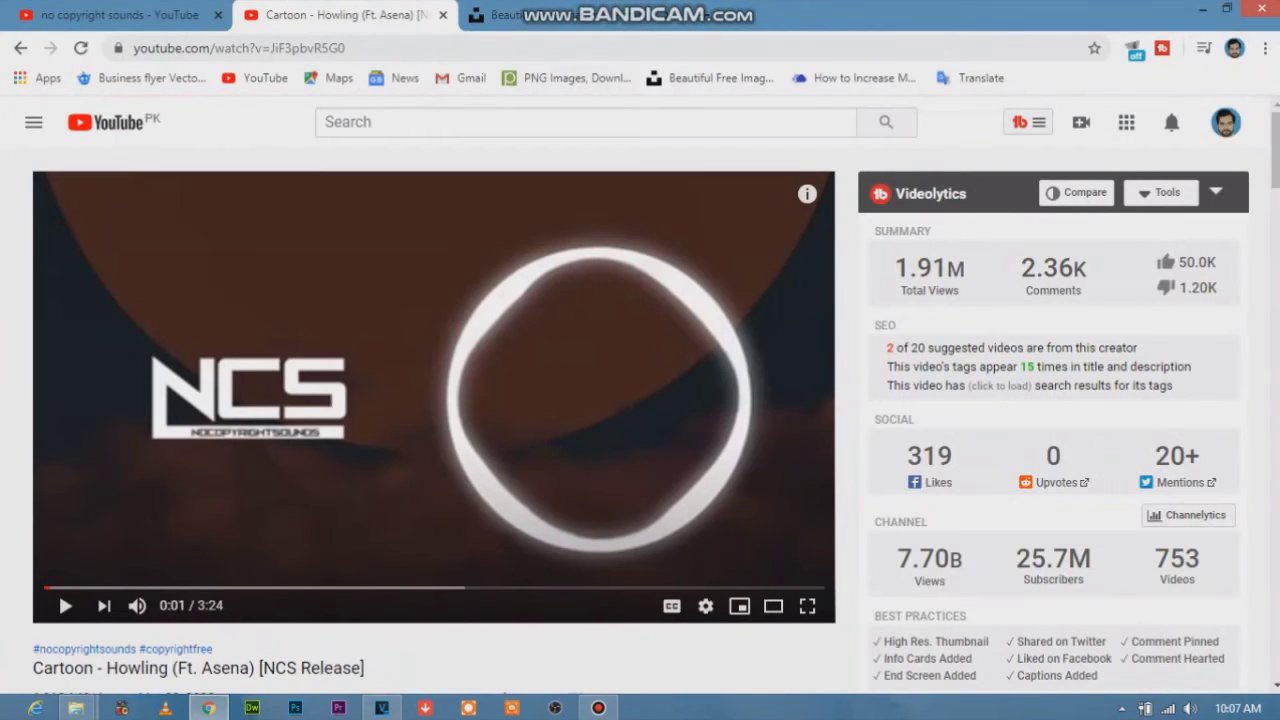
pyautogui.click(104, 15)
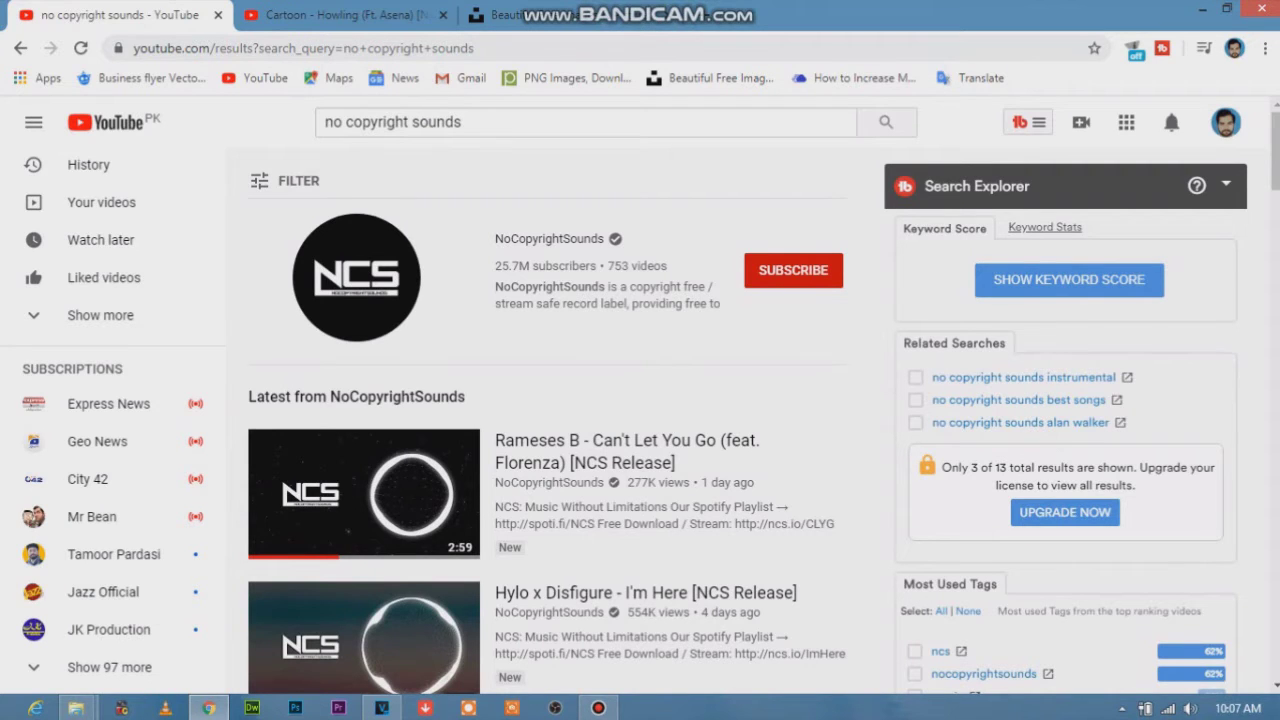
pyautogui.click(585, 122)
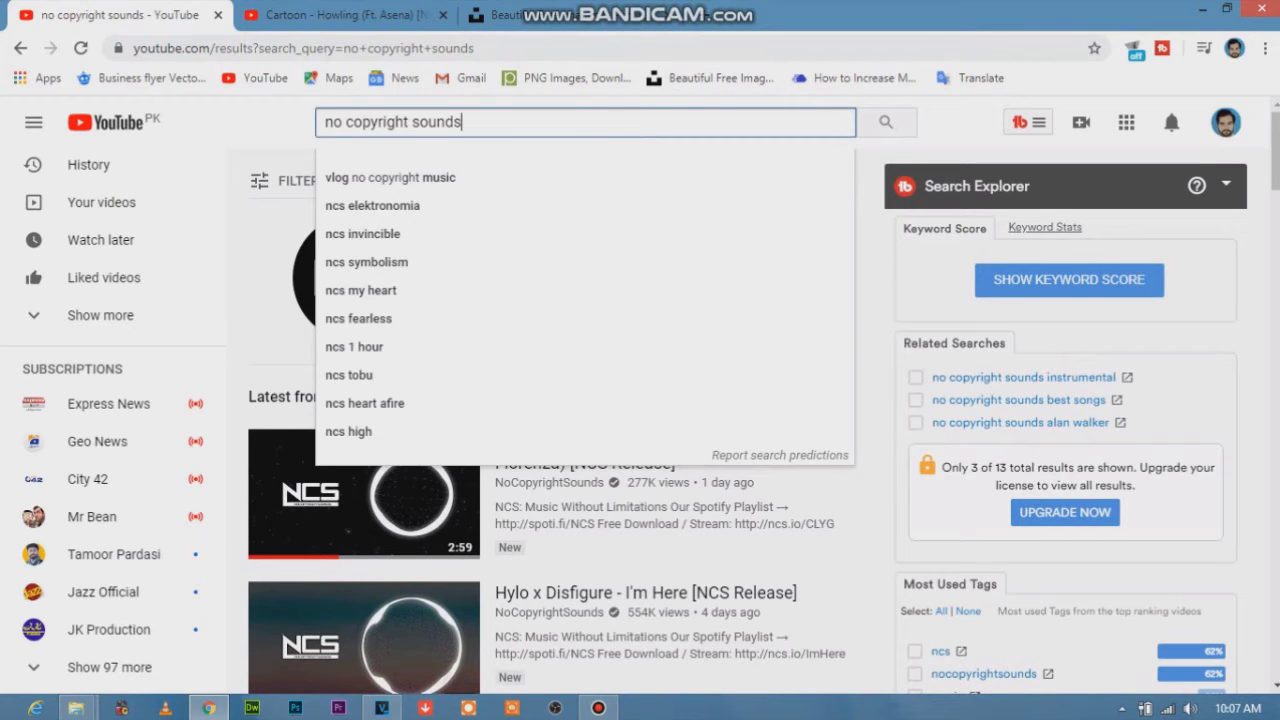
pyautogui.press('Return')
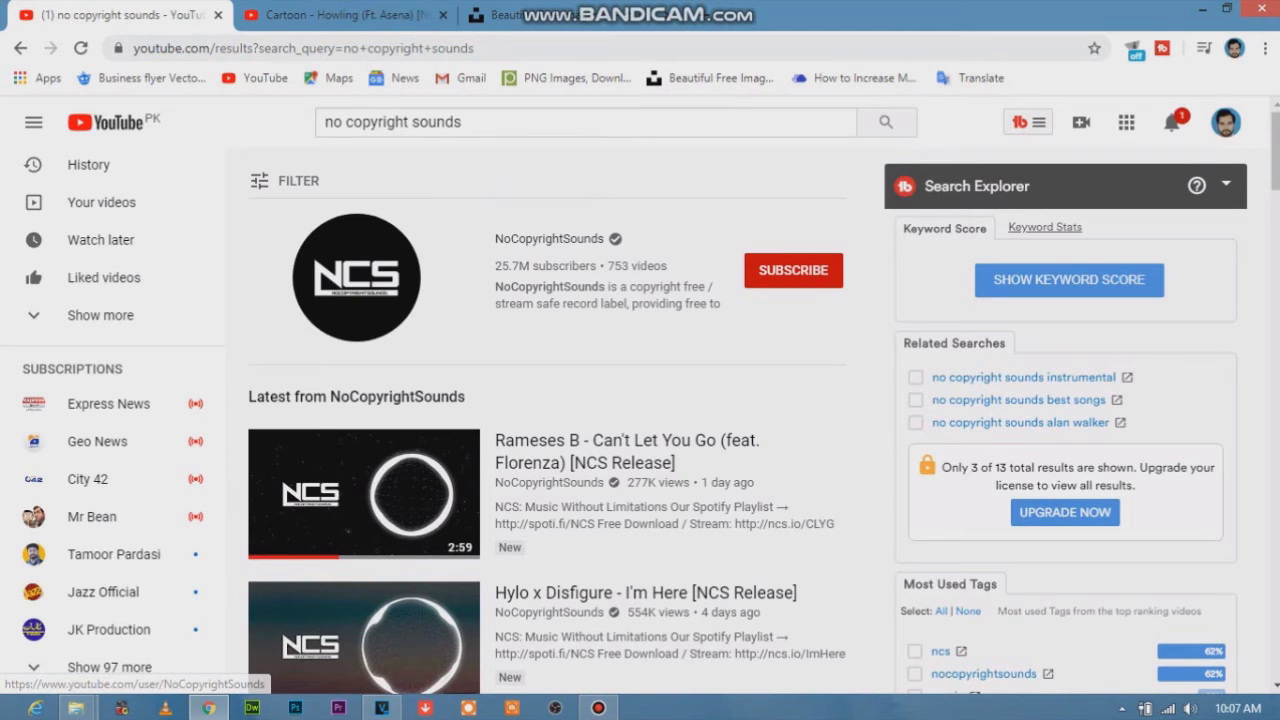
# Examine the "Cartoon - Howling (Ft. Asena) [NCS Release]" video page, including its description and usage credit instructions.
pyautogui.hotkey('ctrl', 'Tab')
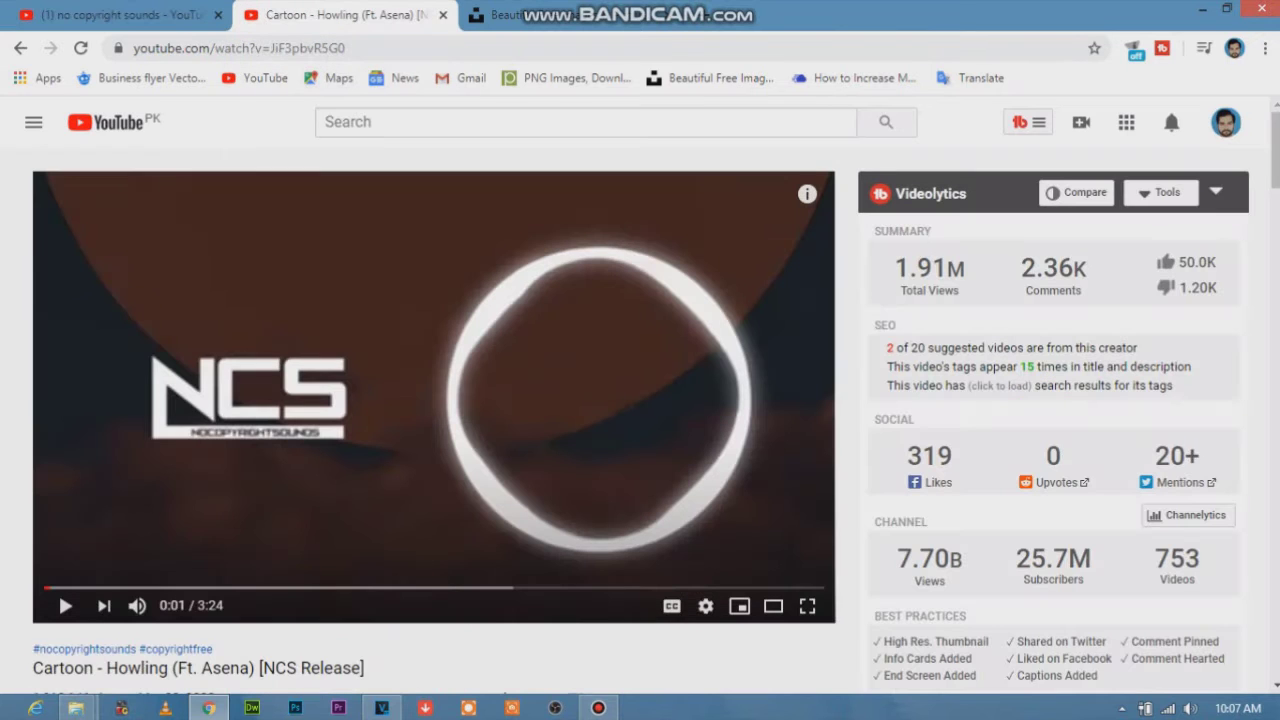
pyautogui.scroll(-1, 641, 427)
pyautogui.scroll(-1, 641, 427)
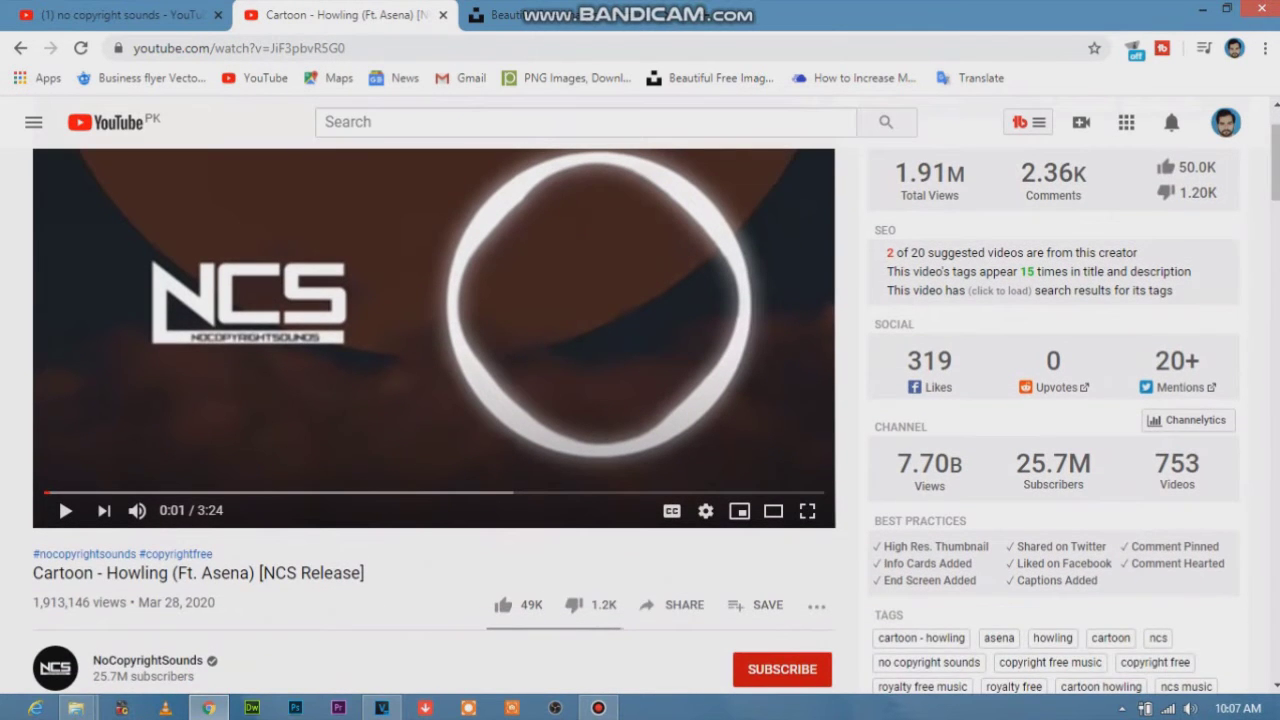
pyautogui.scroll(-2, 641, 427)
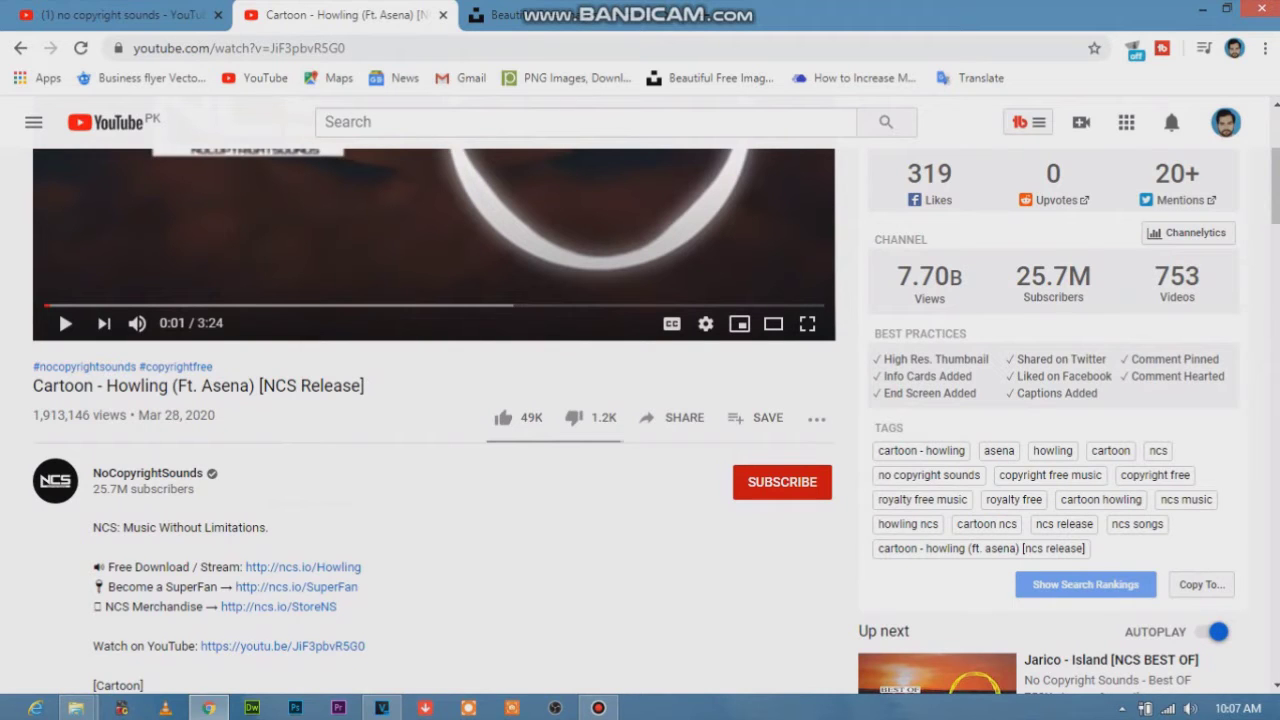
pyautogui.scroll(1, 641, 427)
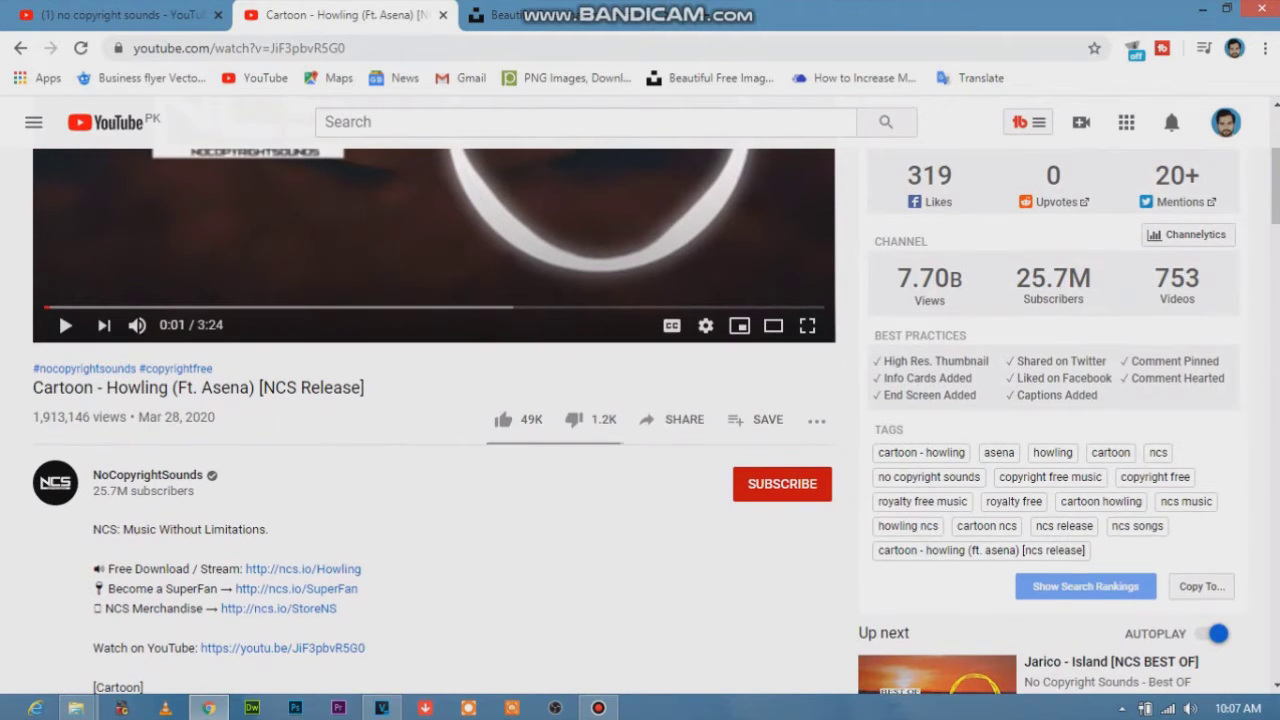
pyautogui.scroll(3, 641, 420)
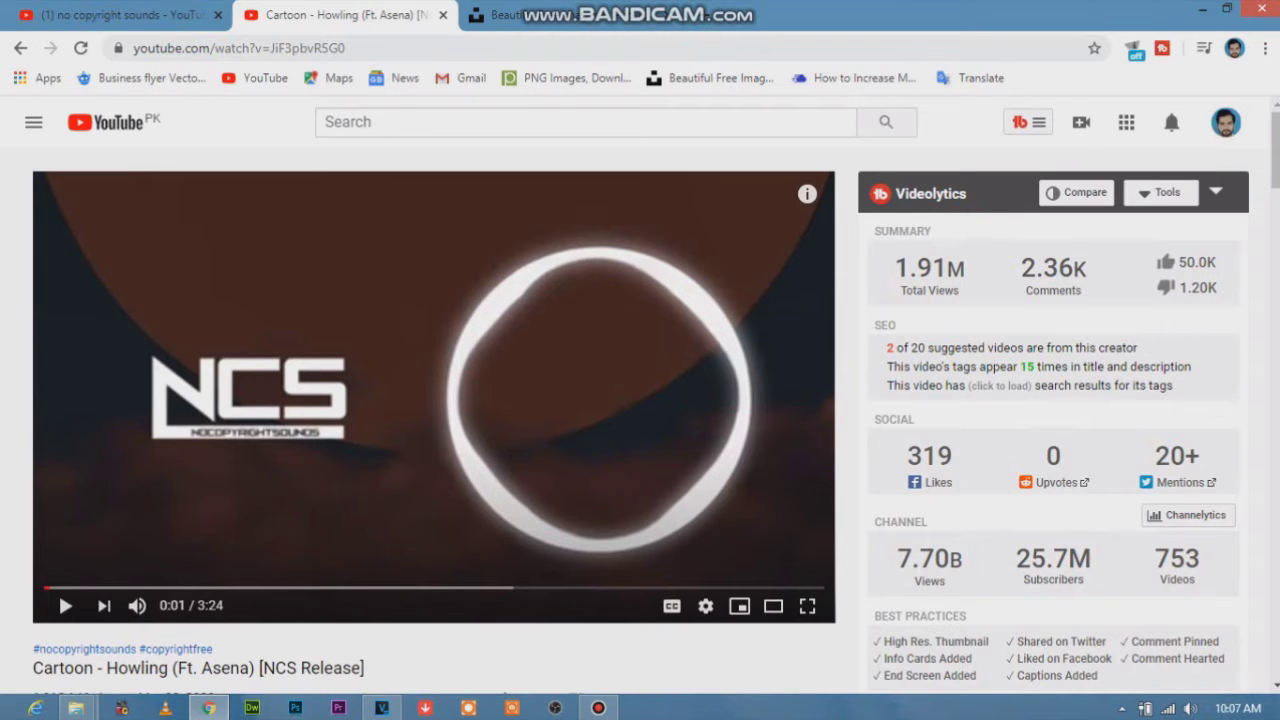
pyautogui.scroll(-1, 640, 420)
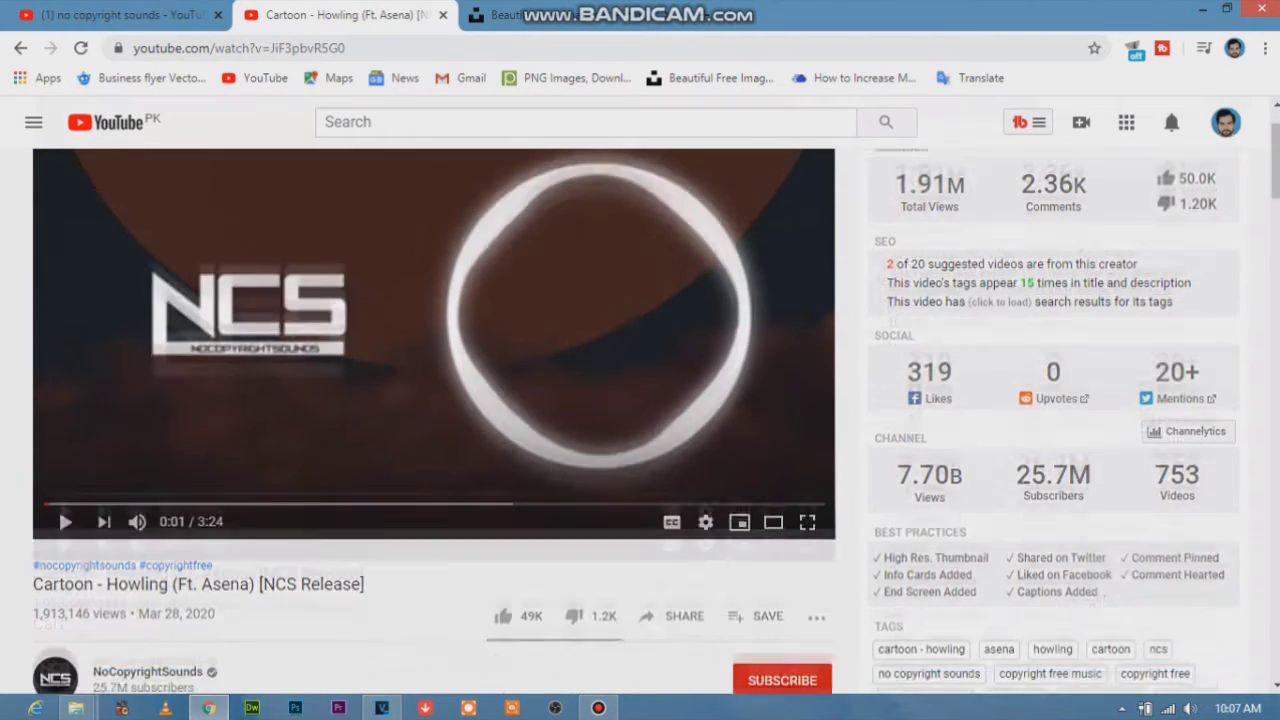
pyautogui.scroll(1, 640, 420)
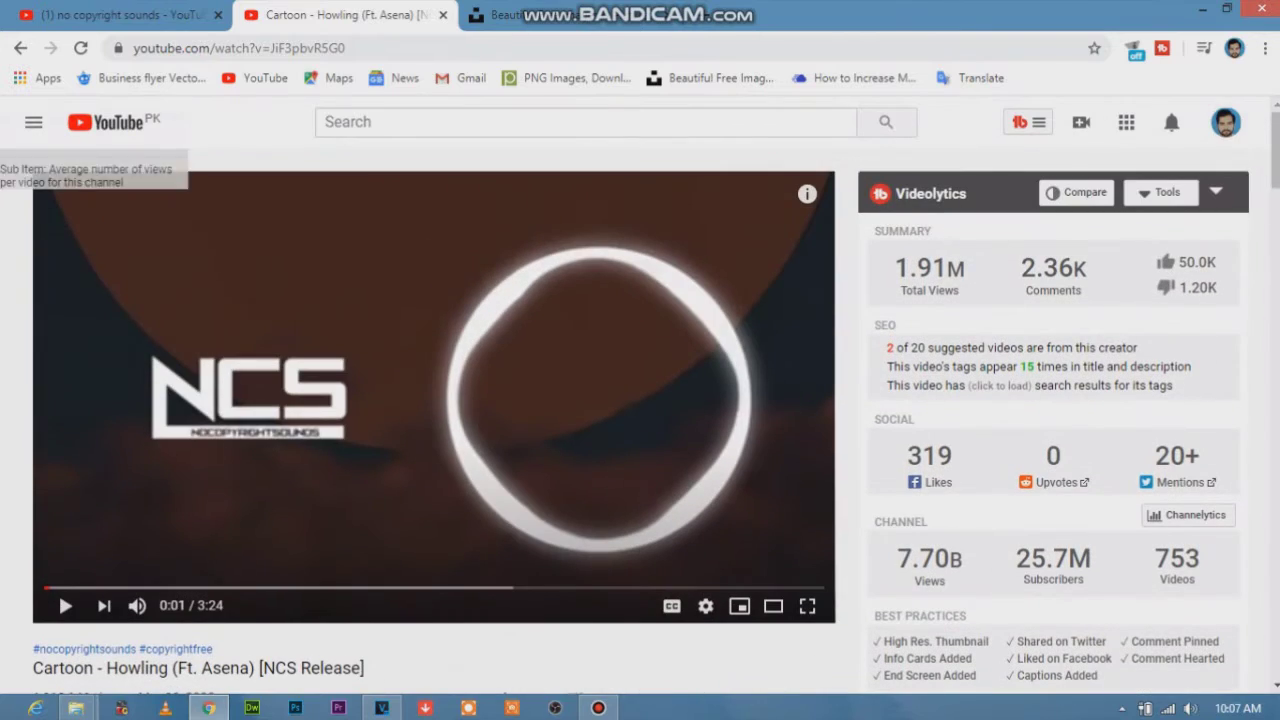
pyautogui.scroll(-2, 635, 420)
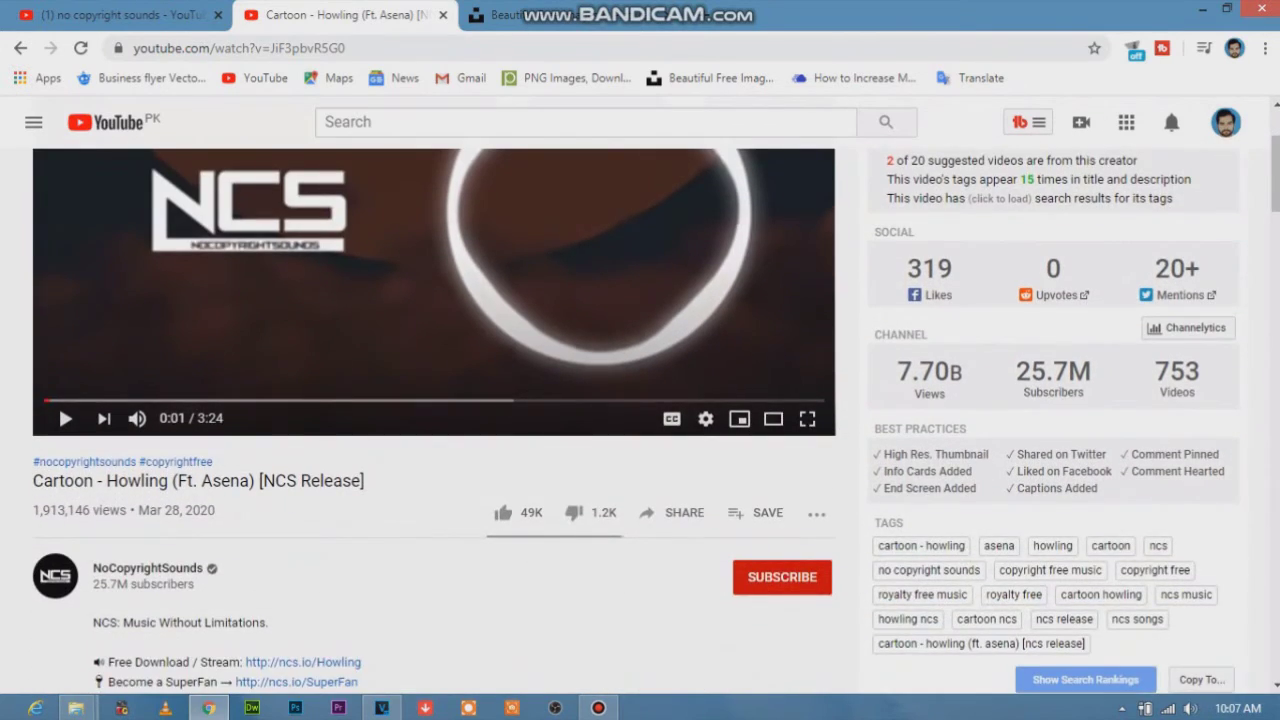
pyautogui.scroll(2, 635, 420)
pyautogui.scroll(-3, 635, 420)
pyautogui.scroll(3, 635, 420)
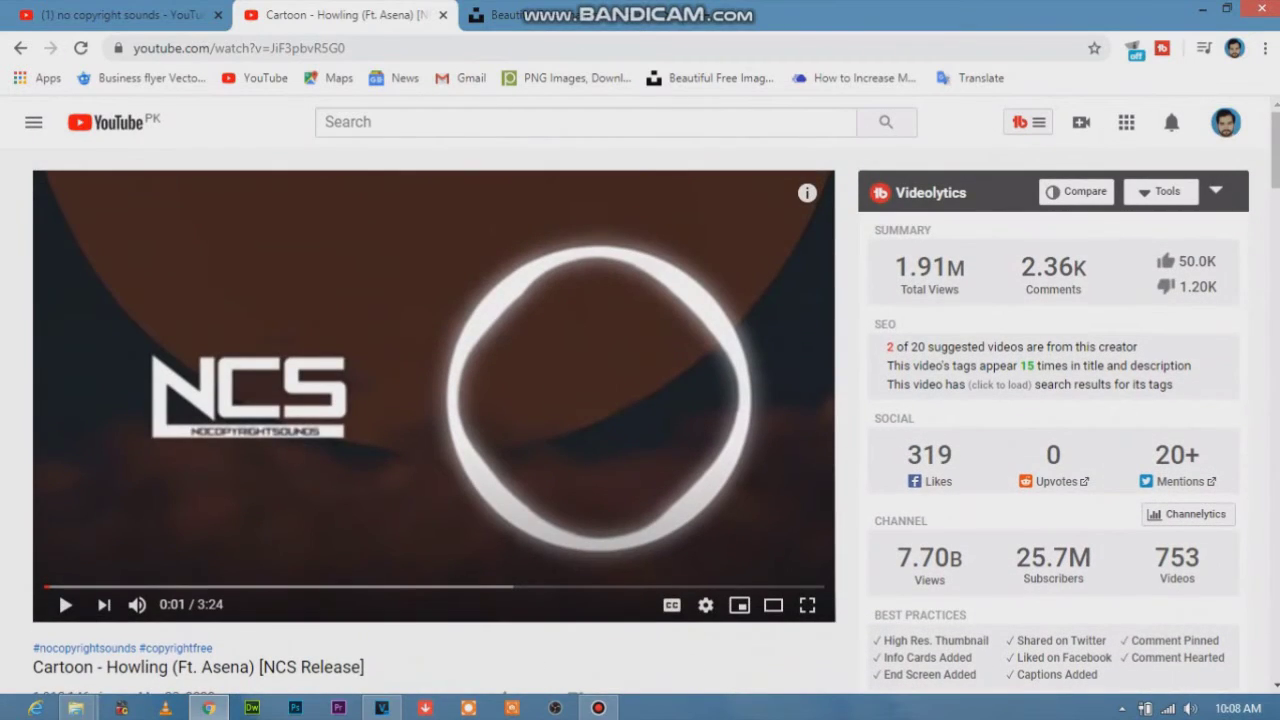
pyautogui.scroll(-1, 505, 608)
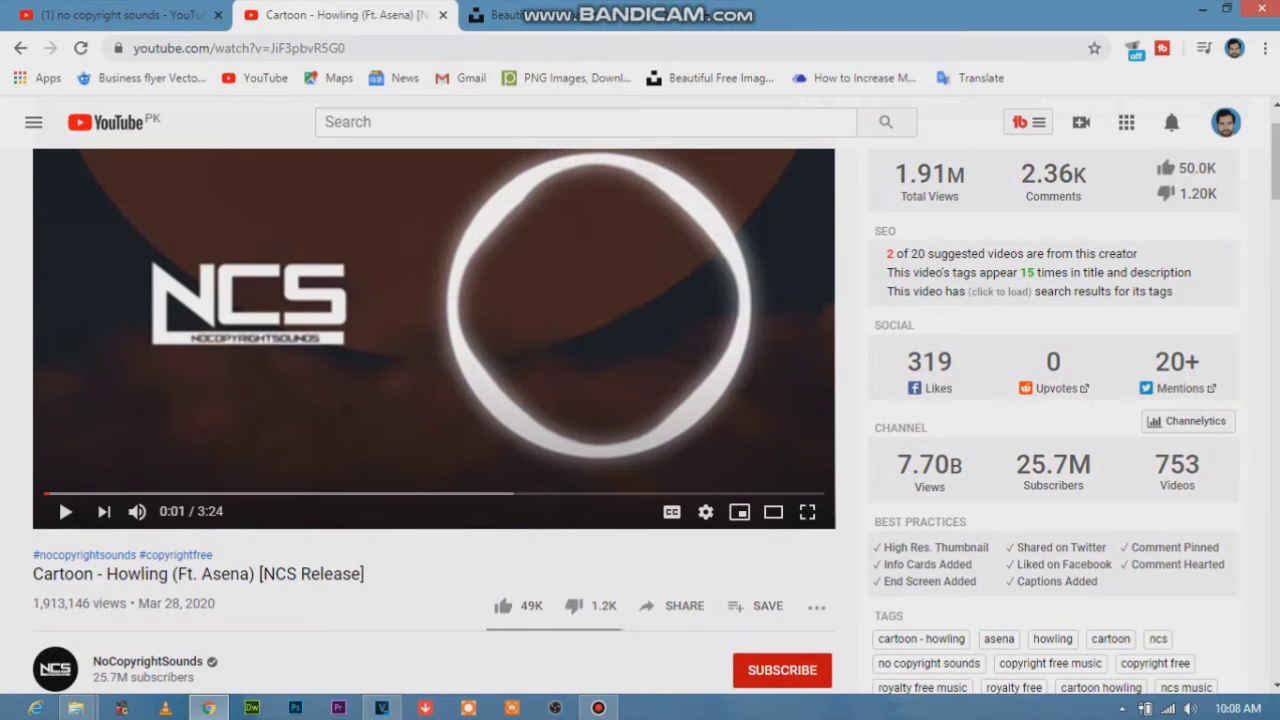
pyautogui.scroll(-3, 640, 420)
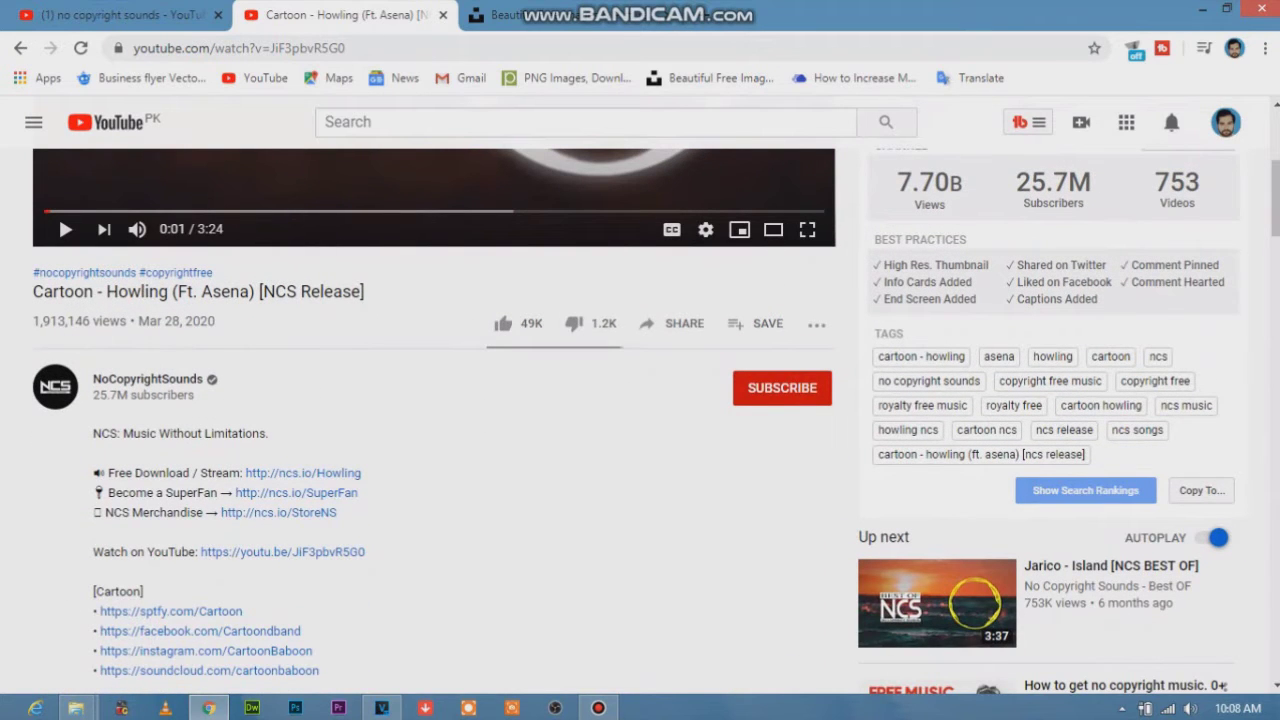
pyautogui.scroll(4, 640, 420)
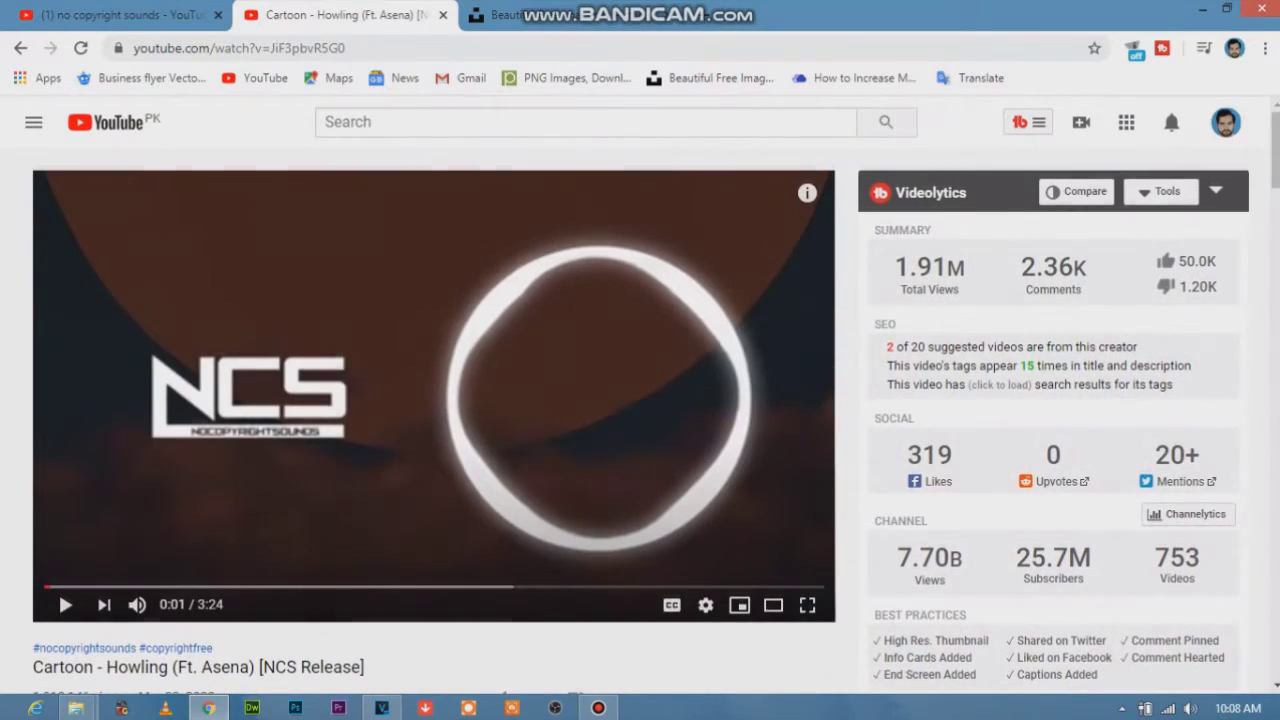
pyautogui.scroll(-5, 640, 420)
pyautogui.scroll(-3, 640, 420)
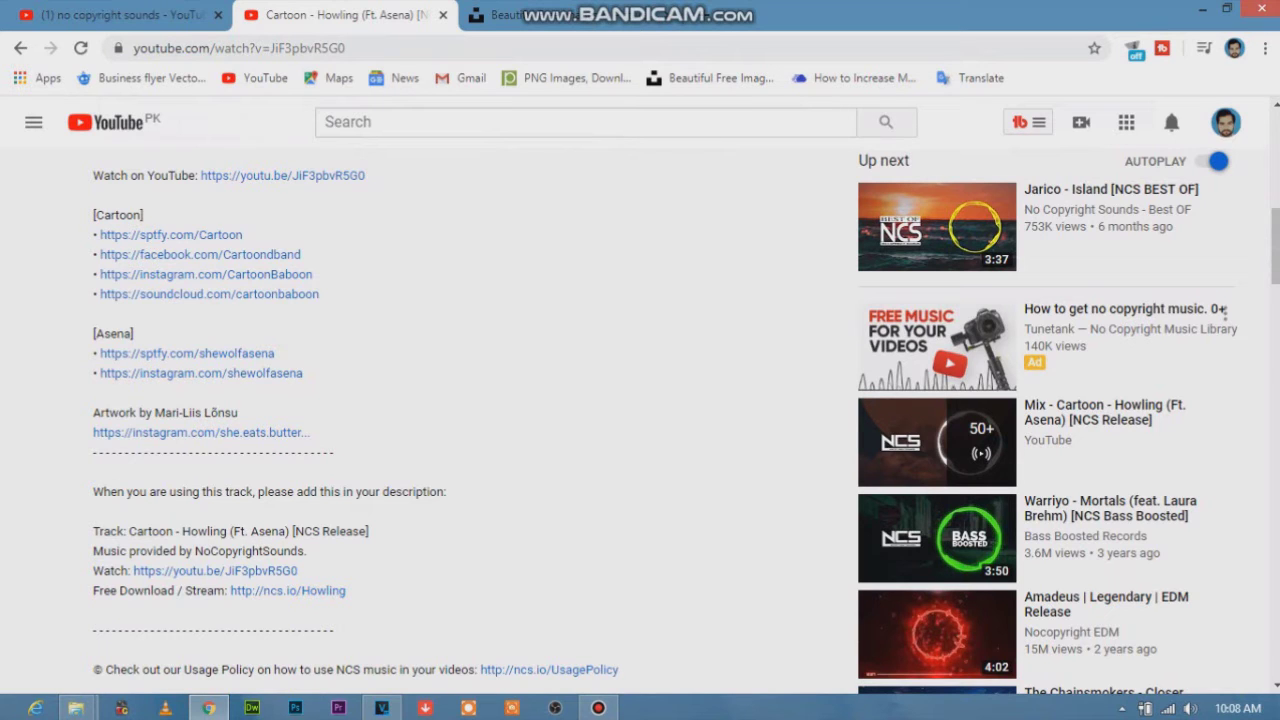
# Highlight the track credit lines, from "Track" to "Free Download / Stream", in the video description, and clear the selection.
pyautogui.moveTo(93, 531); pyautogui.dragTo(345, 591)
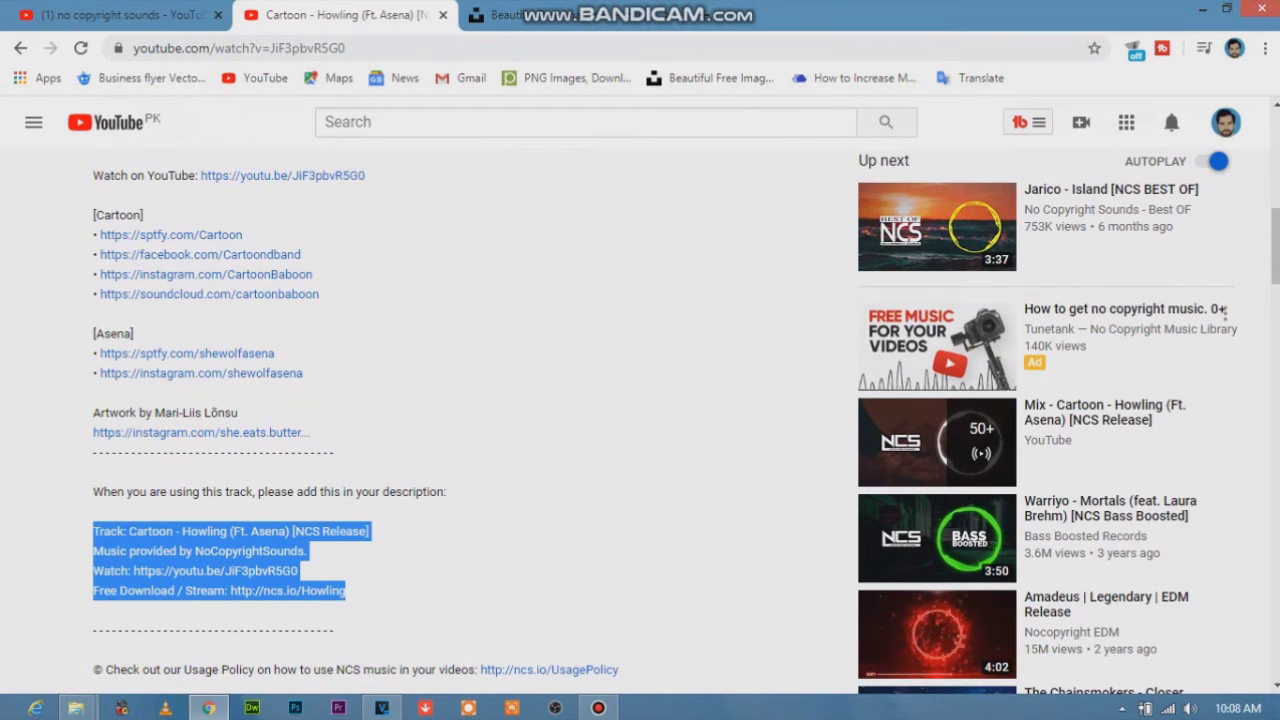
pyautogui.click(1224, 312)
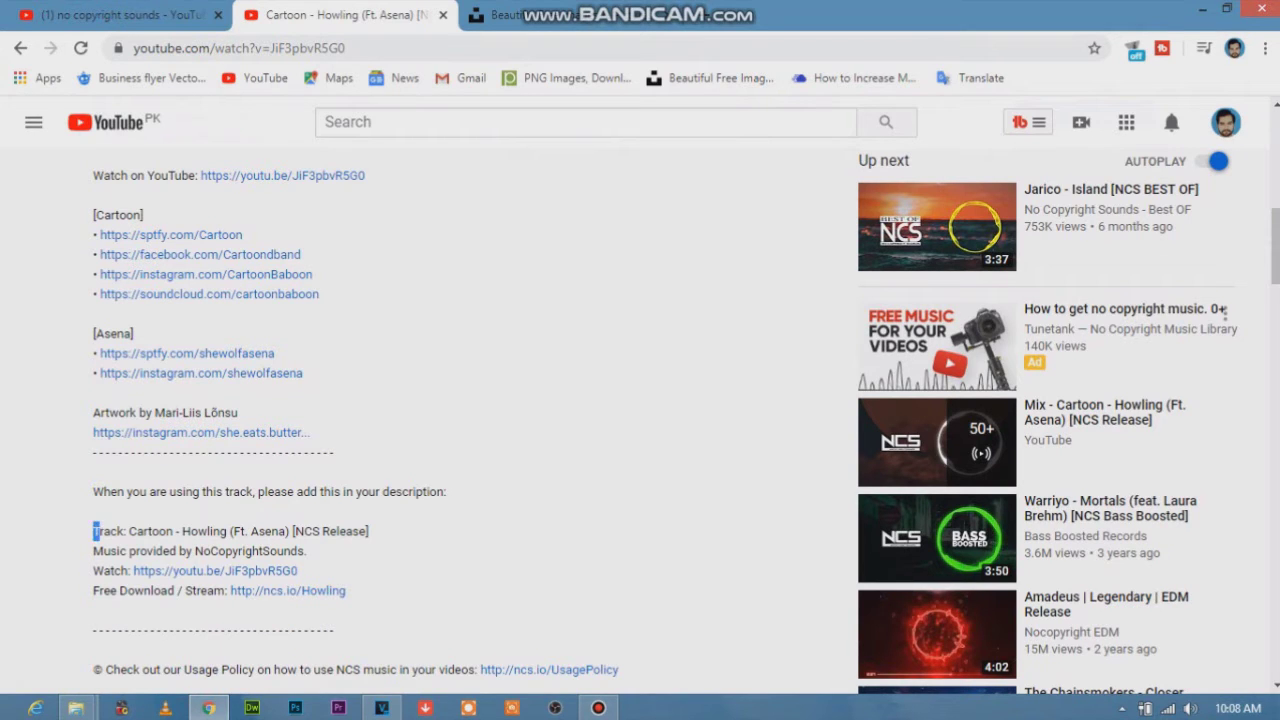
pyautogui.moveTo(93, 530); pyautogui.dragTo(346, 592)
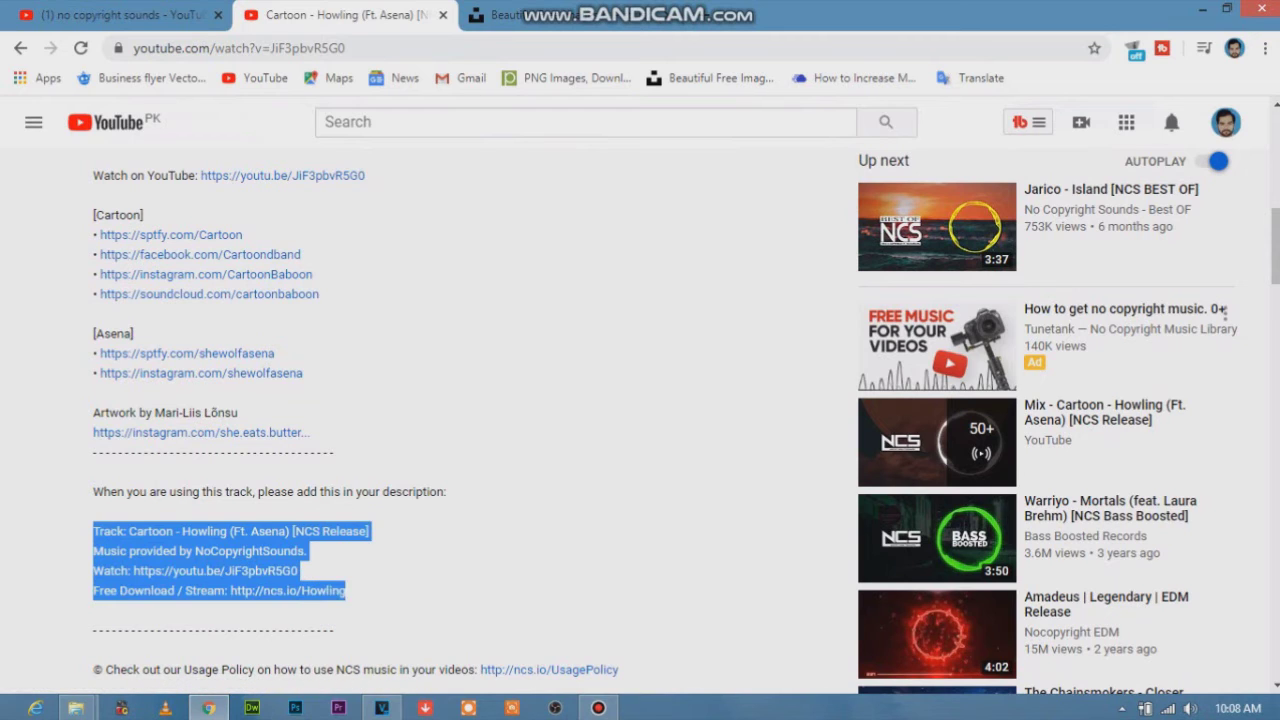
pyautogui.rightClick(406, 285)
pyautogui.press('Escape')
pyautogui.moveTo(93, 511); pyautogui.dragTo(346, 591)
pyautogui.click(380, 590)
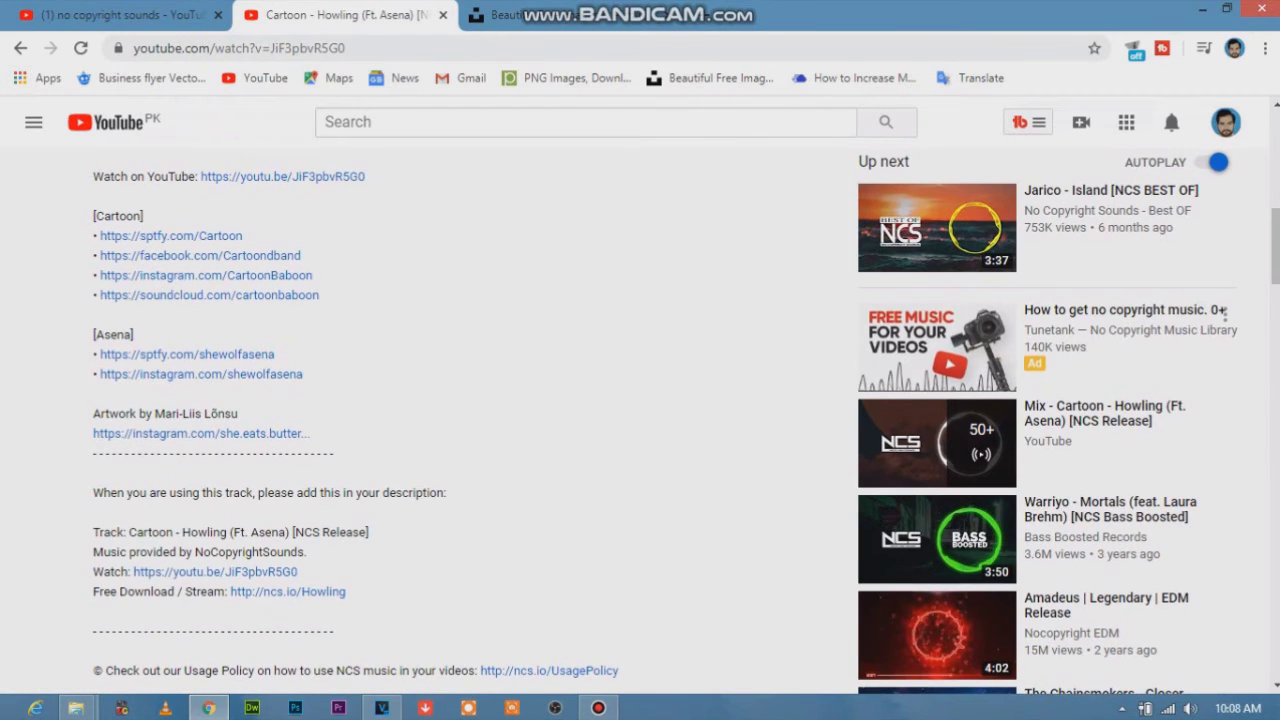
# Try the free download of Howling through the description's ncs.io/Howling link, and close the download page.
pyautogui.scroll(2, 640, 420)
pyautogui.scroll(5, 1224, 503)
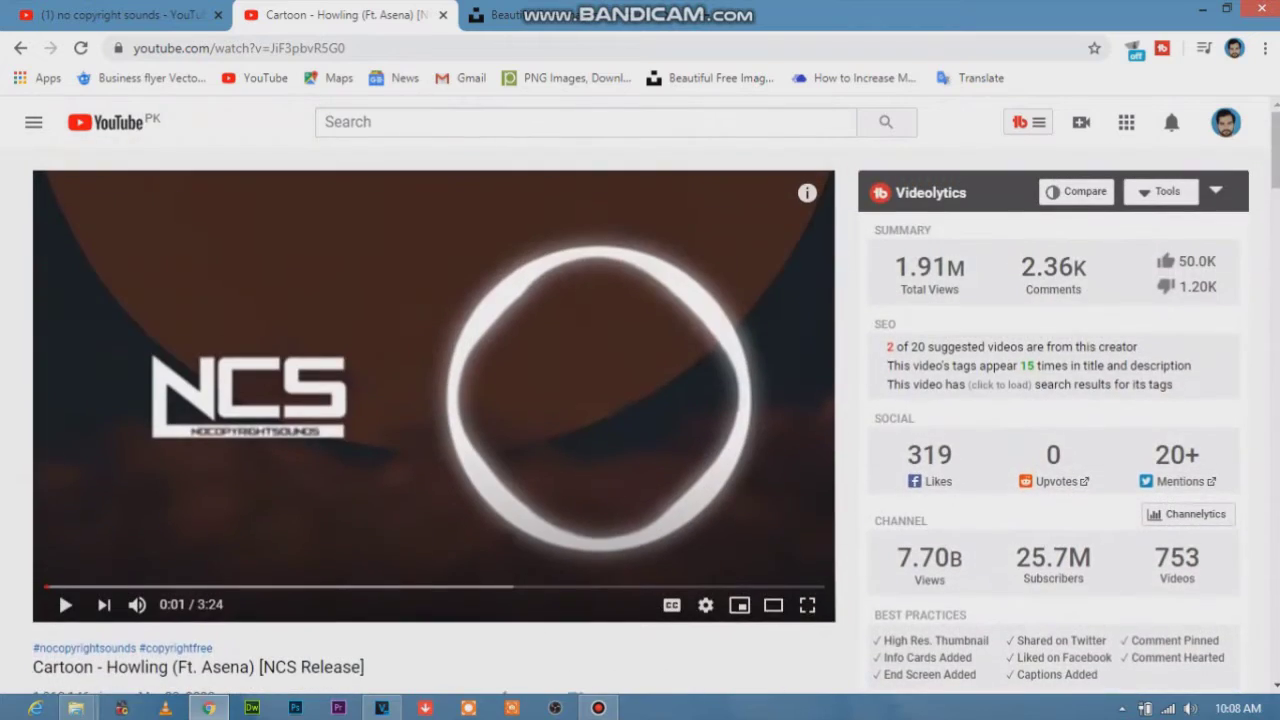
pyautogui.scroll(-5, 1224, 596)
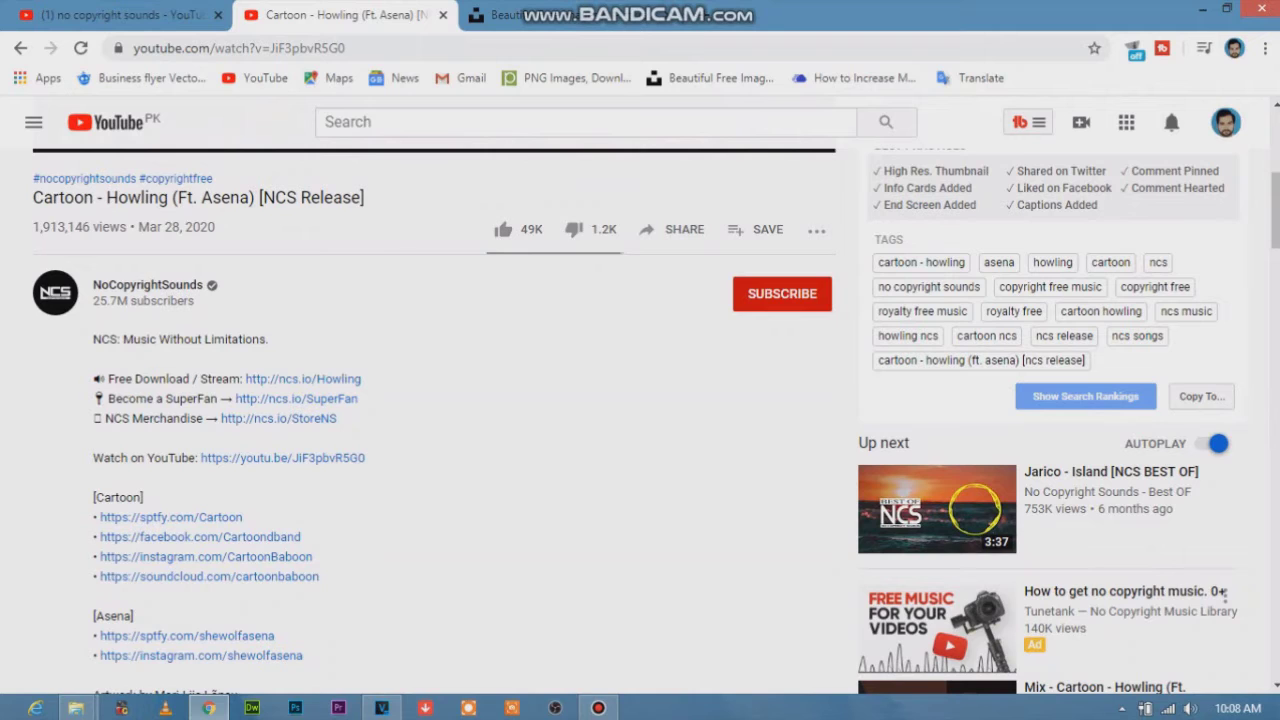
pyautogui.click(302, 379)
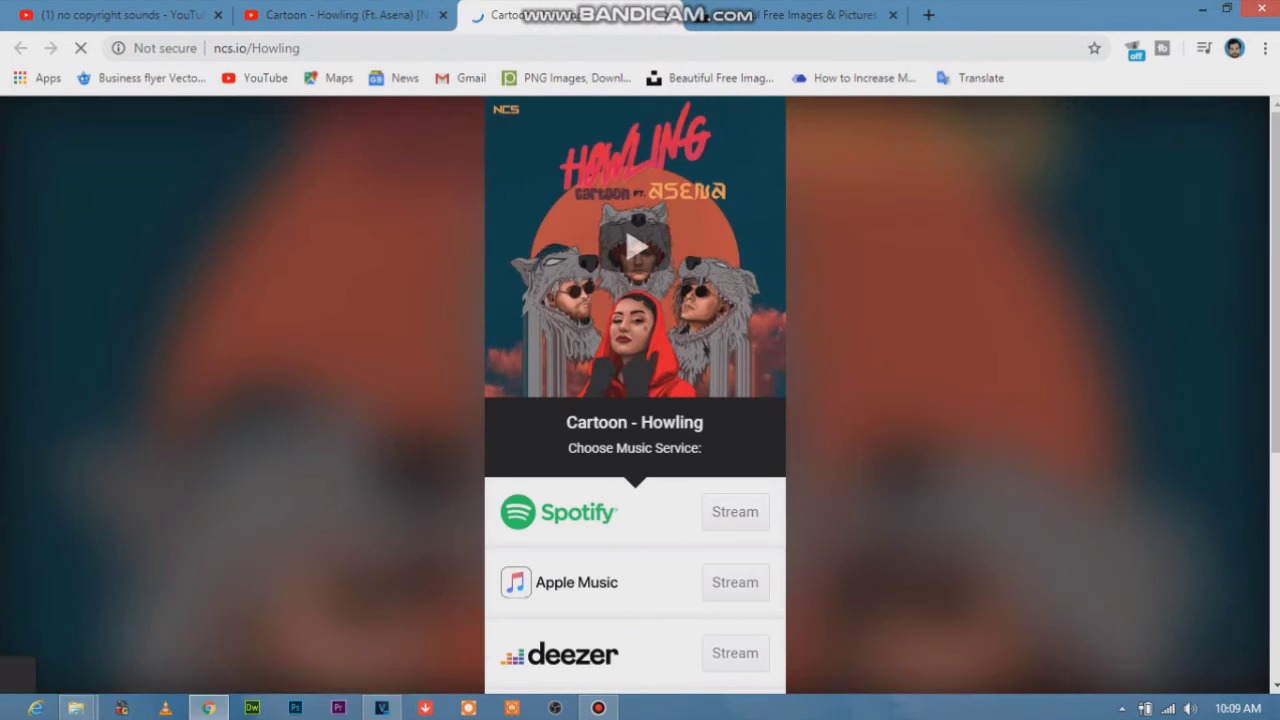
pyautogui.scroll(-4, 735, 116)
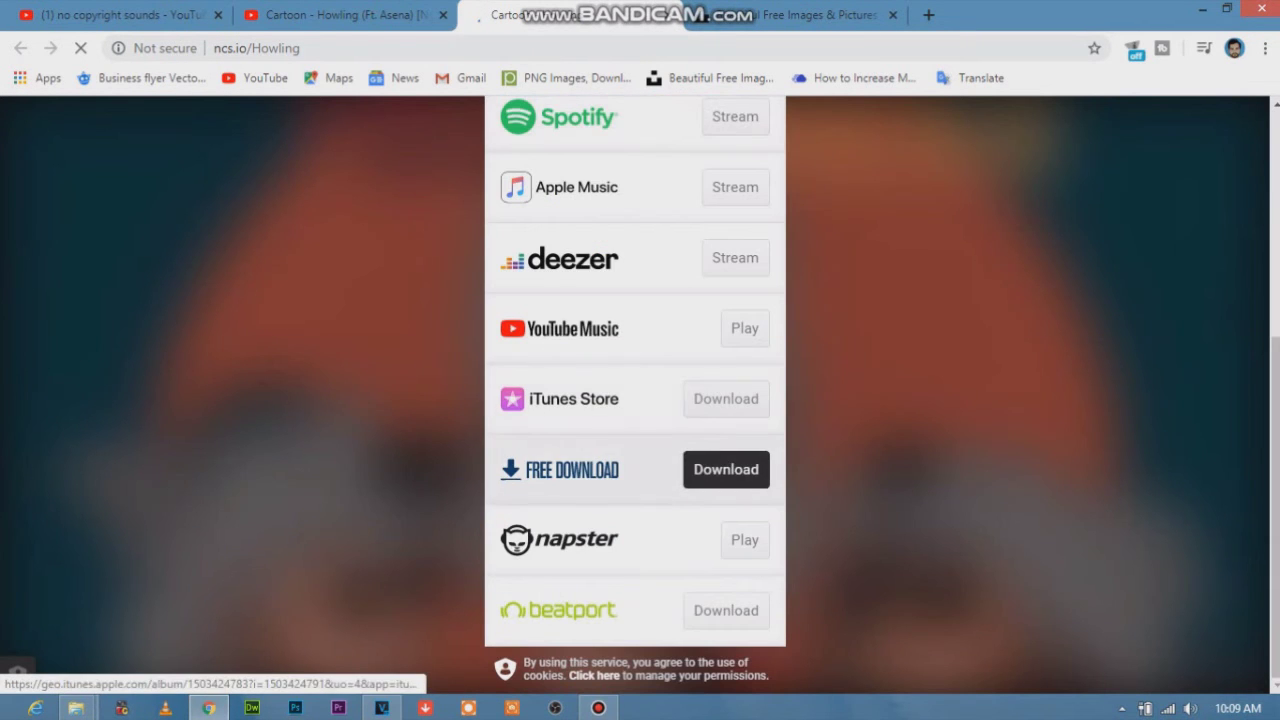
pyautogui.click(740, 478)
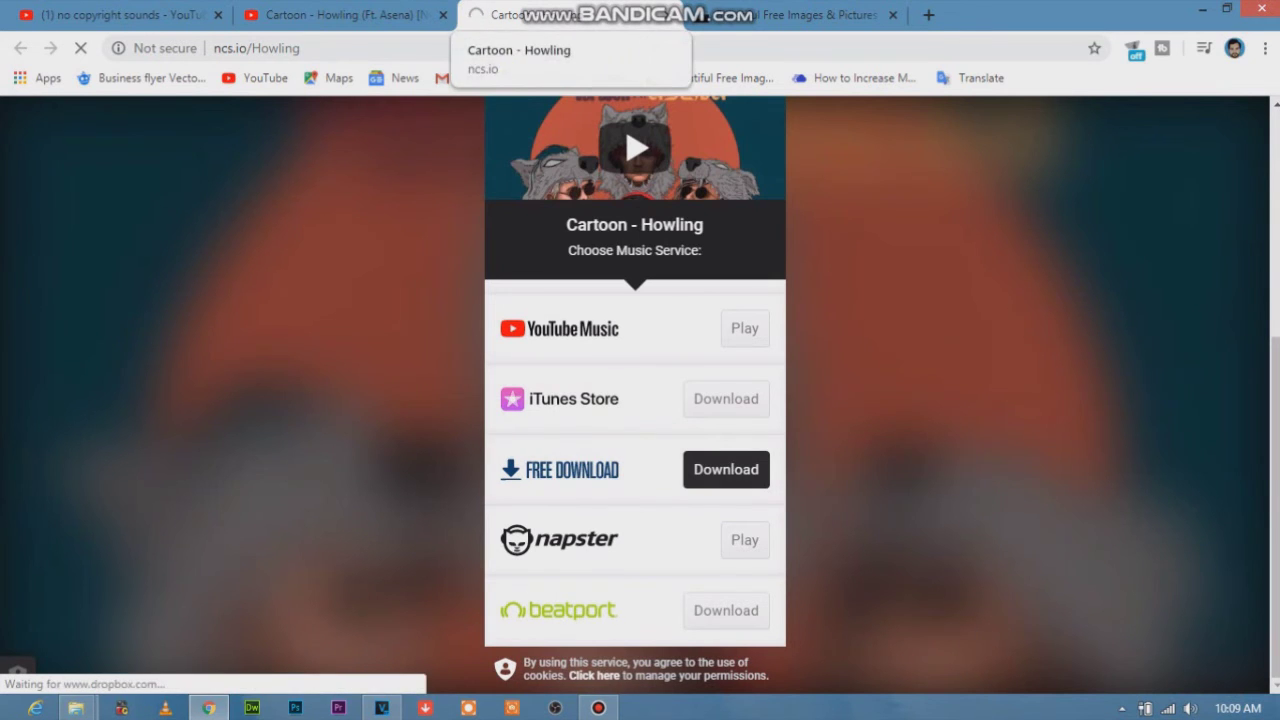
pyautogui.click(666, 15)
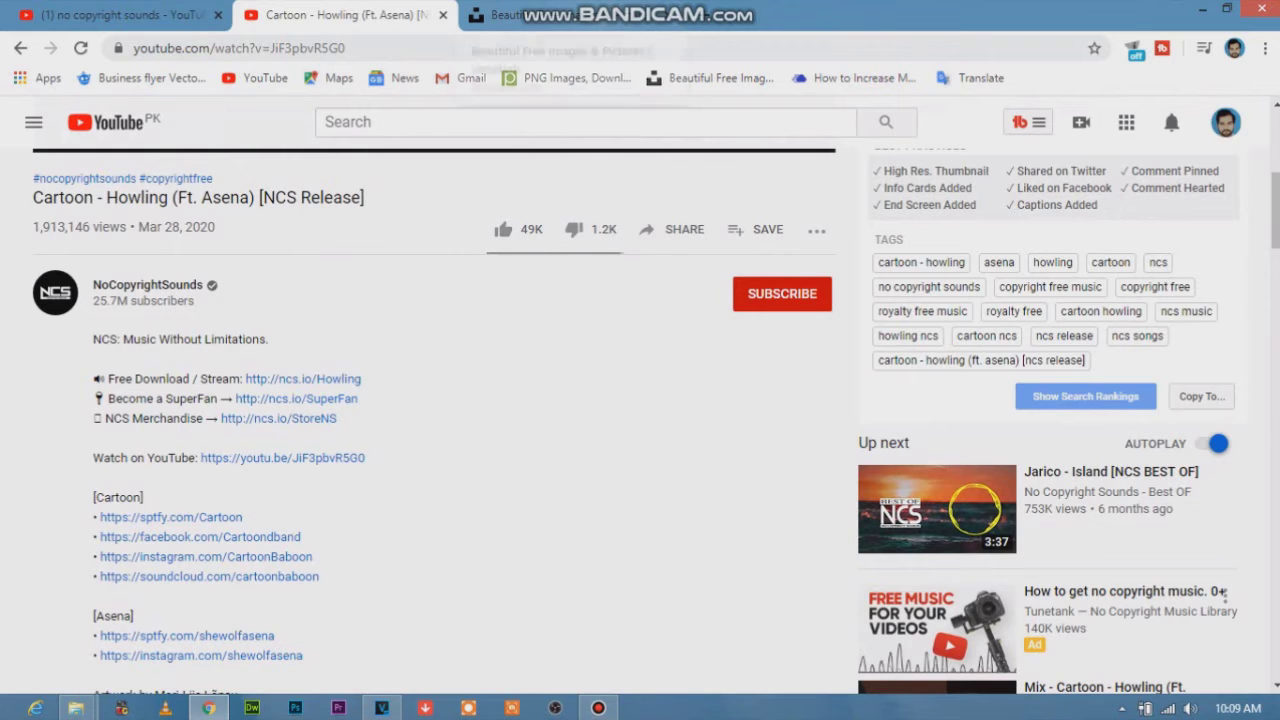
# Open the Unsplash photo page and dismiss the Free YouTube Download pop-up.
pyautogui.click(530, 14)
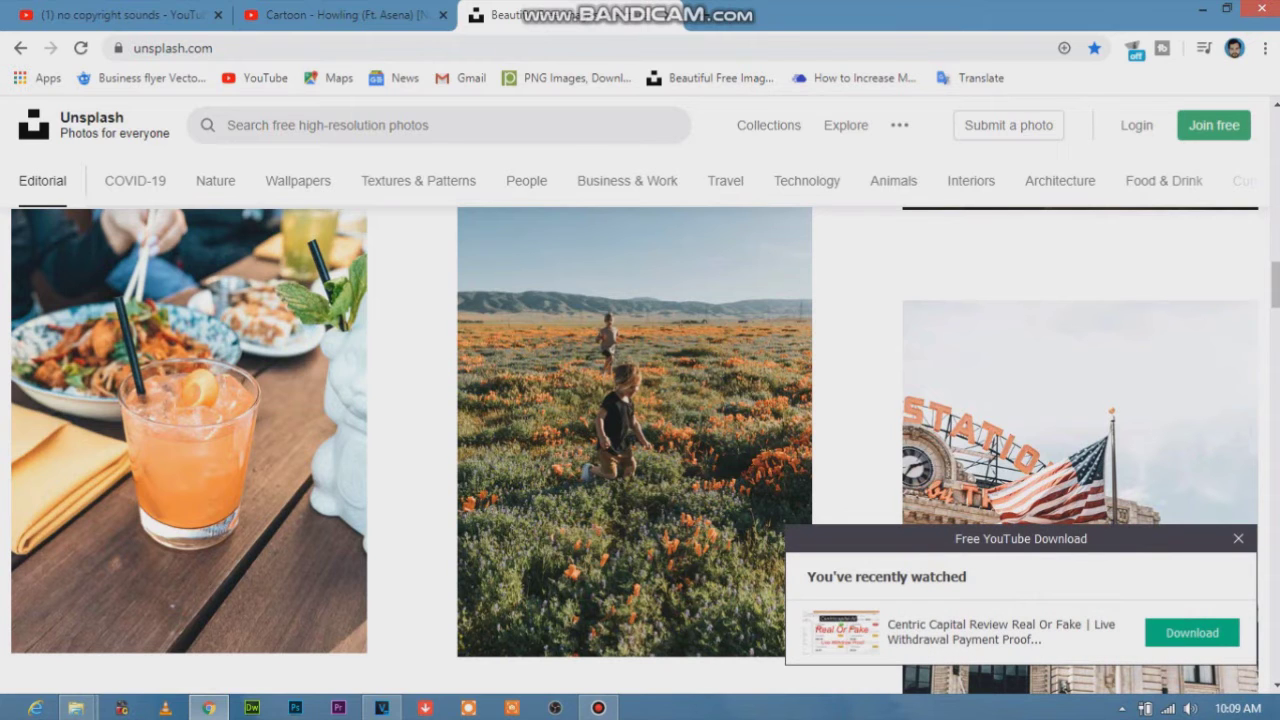
pyautogui.click(1237, 538)
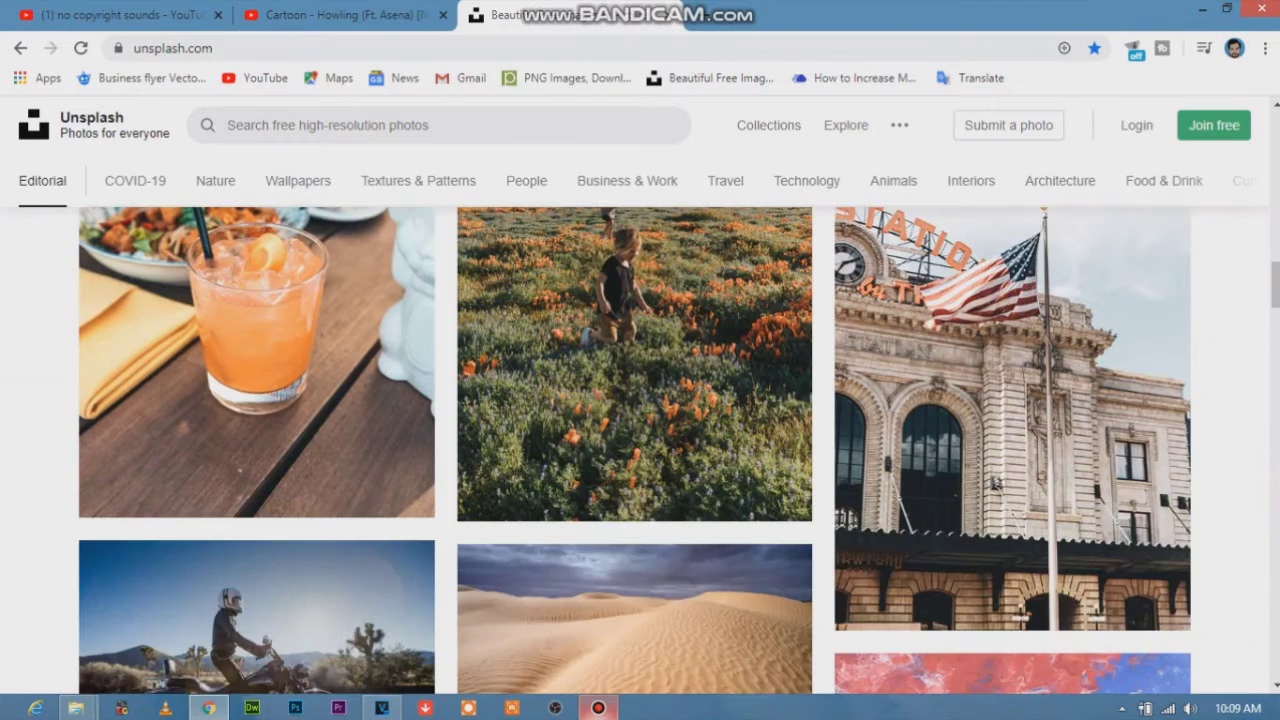
pyautogui.click(598, 708)
pyautogui.click(598, 708)
pyautogui.press('F12')
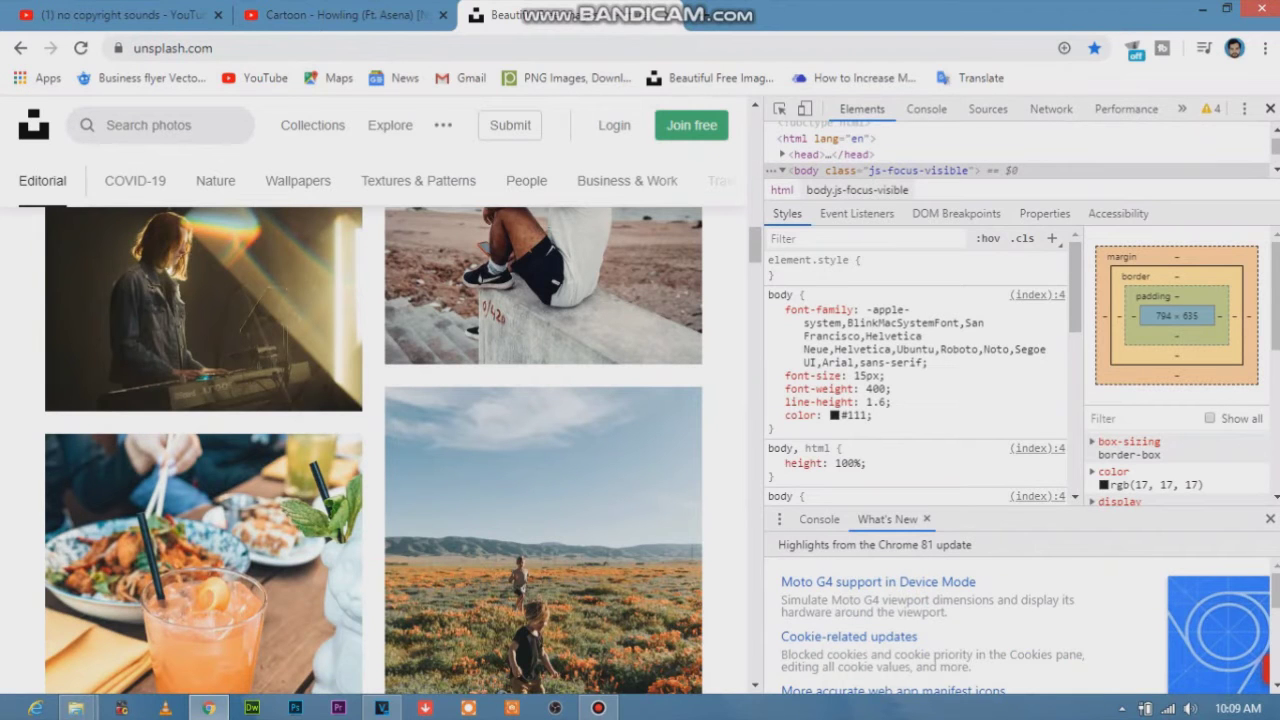
pyautogui.hotkey('ctrl', 'shift', 'i')
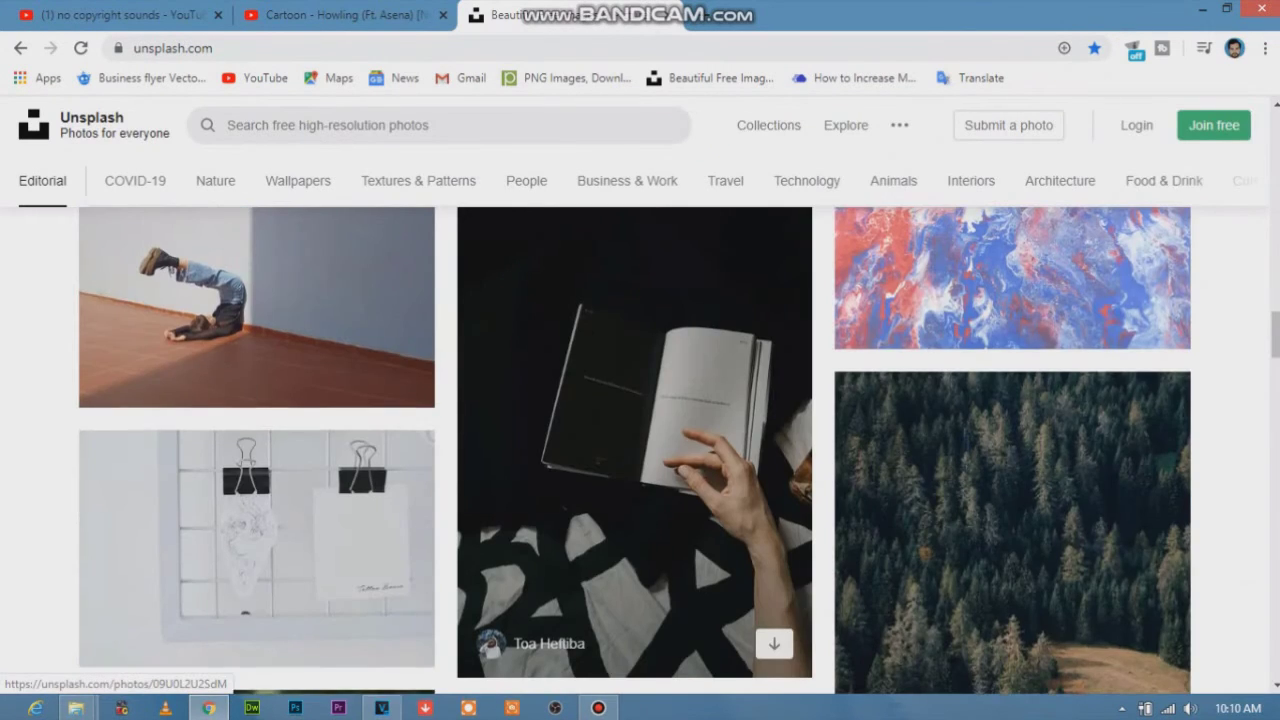
pyautogui.scroll(2, 635, 450)
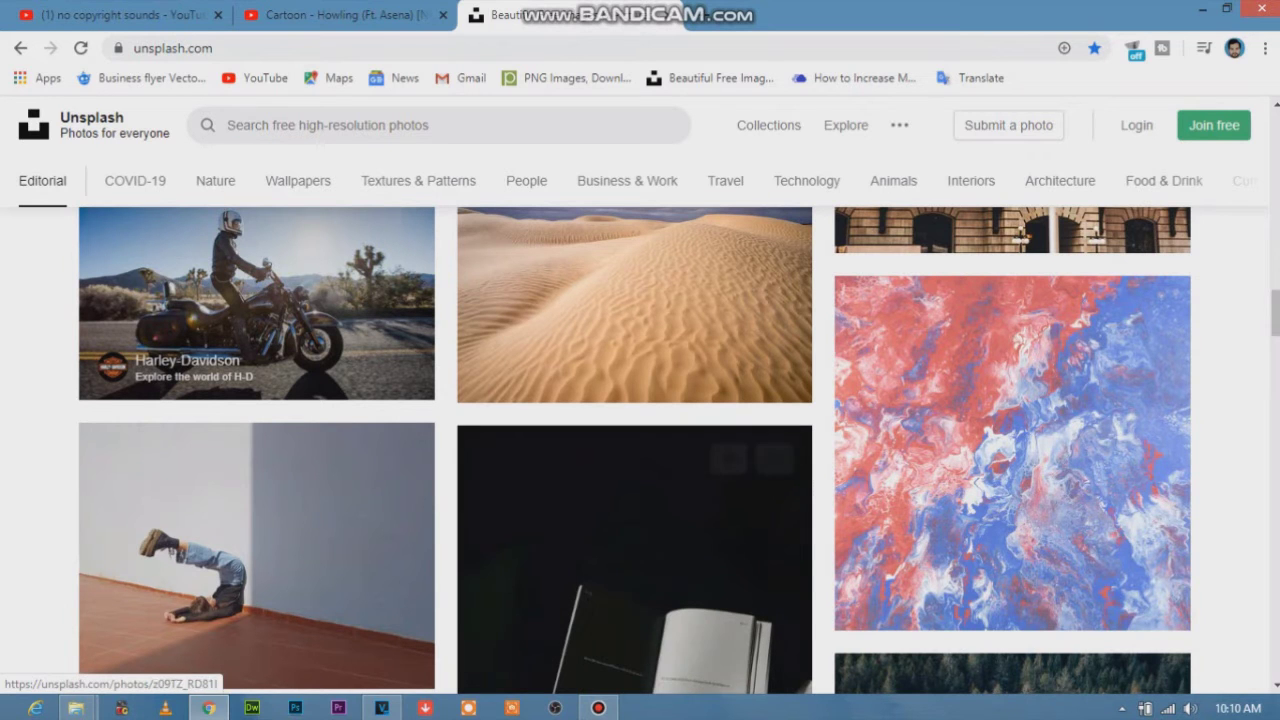
# Switch to VEGAS Pro and place Main File.wmv on the empty timeline, starting at 00:00:00;00.
pyautogui.click(381, 707)
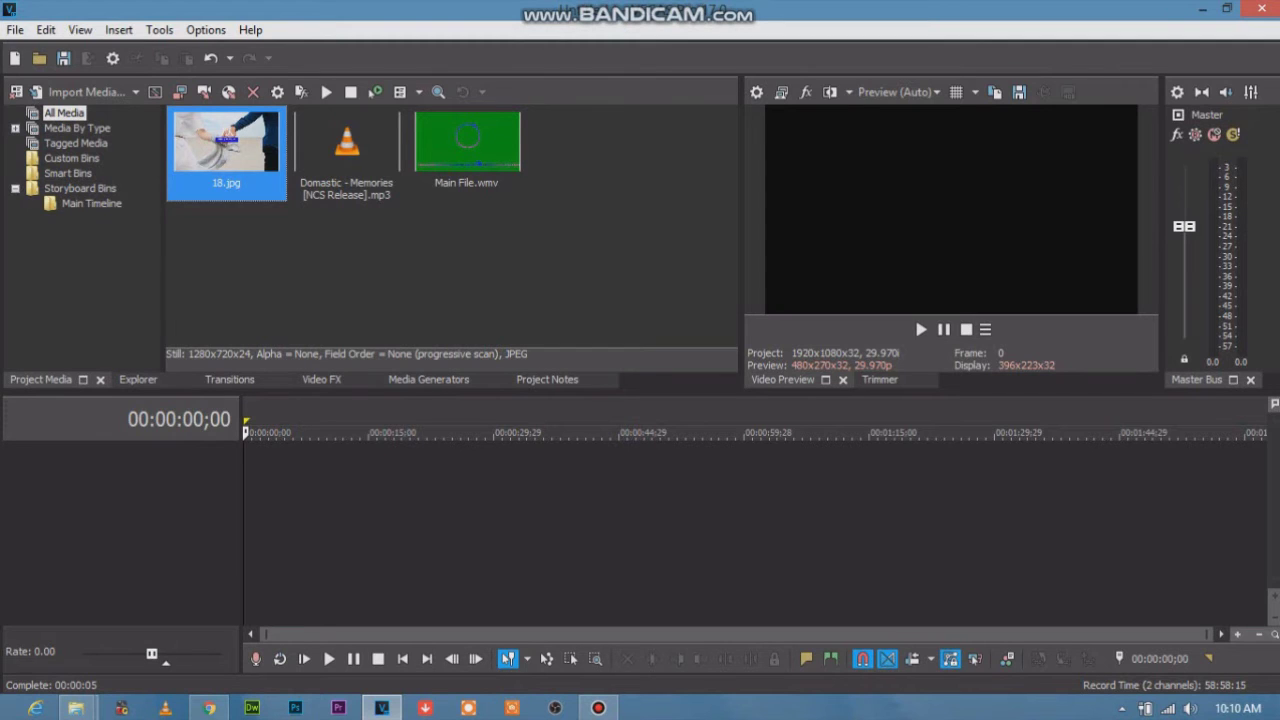
pyautogui.click(560, 300)
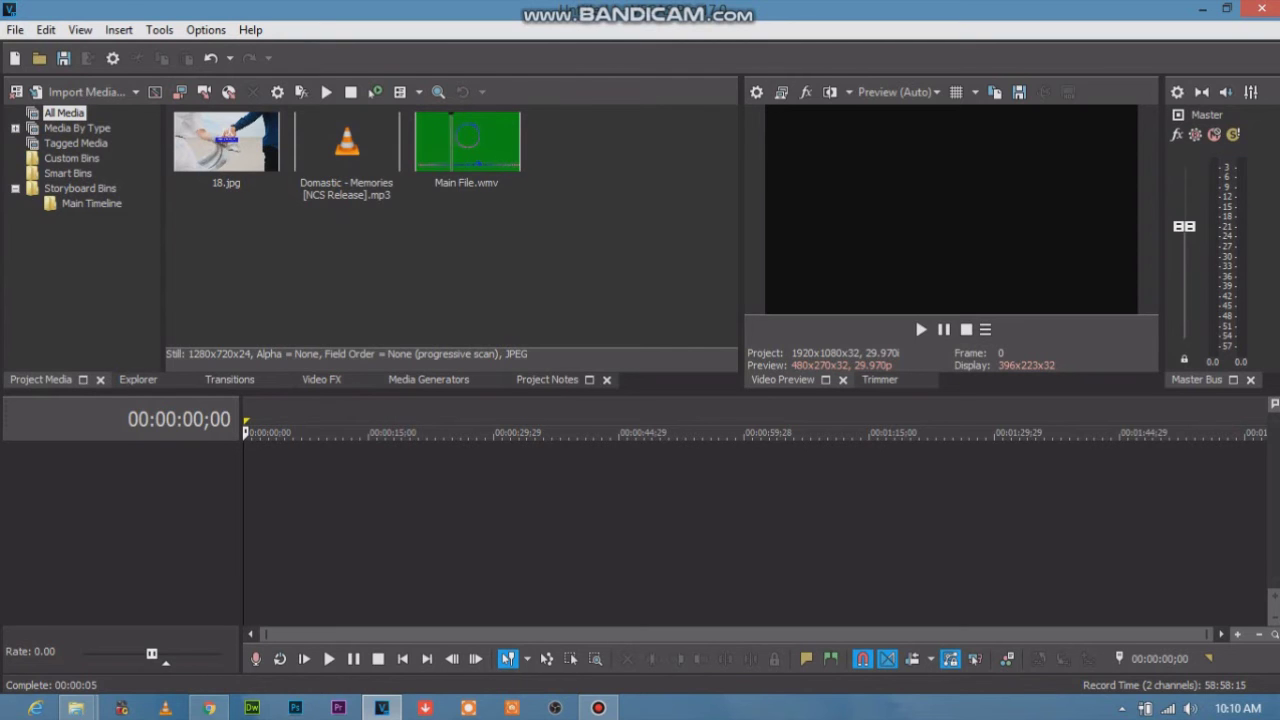
pyautogui.click(462, 142)
pyautogui.moveTo(462, 142)
pyautogui.mouseDown()
pyautogui.moveTo(440, 390)
pyautogui.moveTo(375, 472)
pyautogui.moveTo(245, 472)
pyautogui.mouseUp()
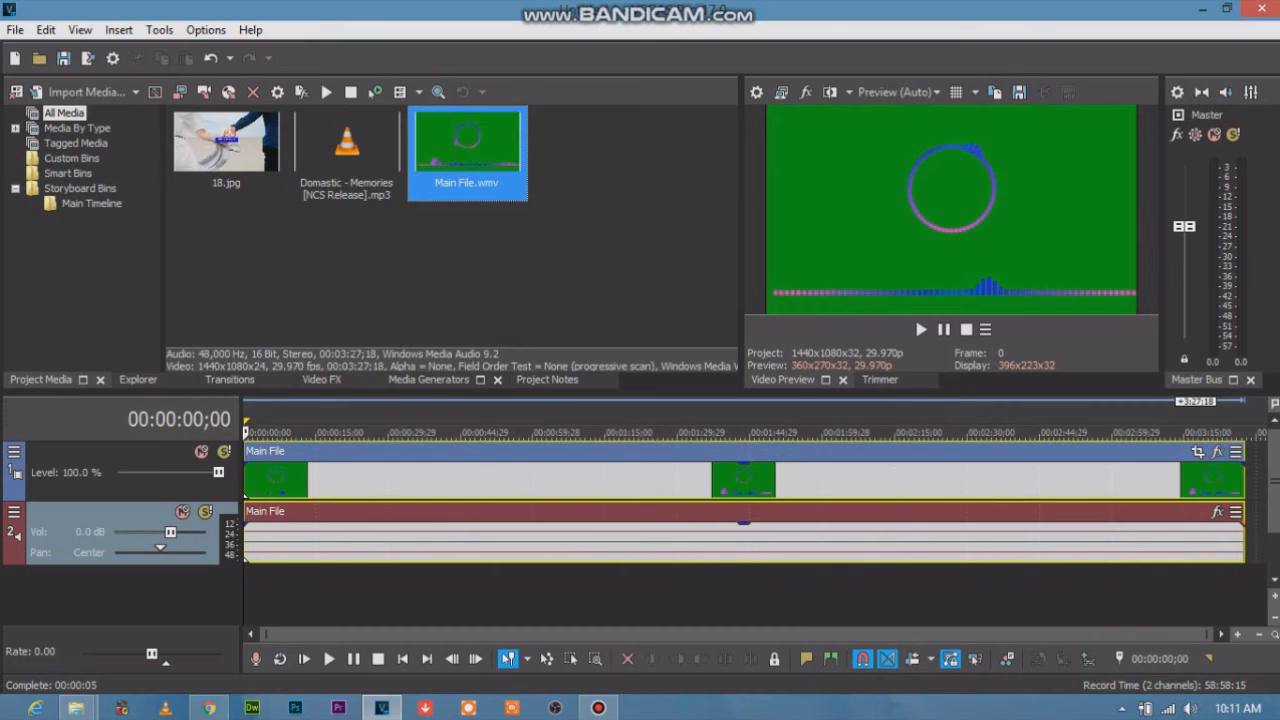
# Replace Main File's audio event with Domastic - Memories [NCS Release].mp3 on the audio track, starting at 00:00:00;00.
pyautogui.click(488, 540)
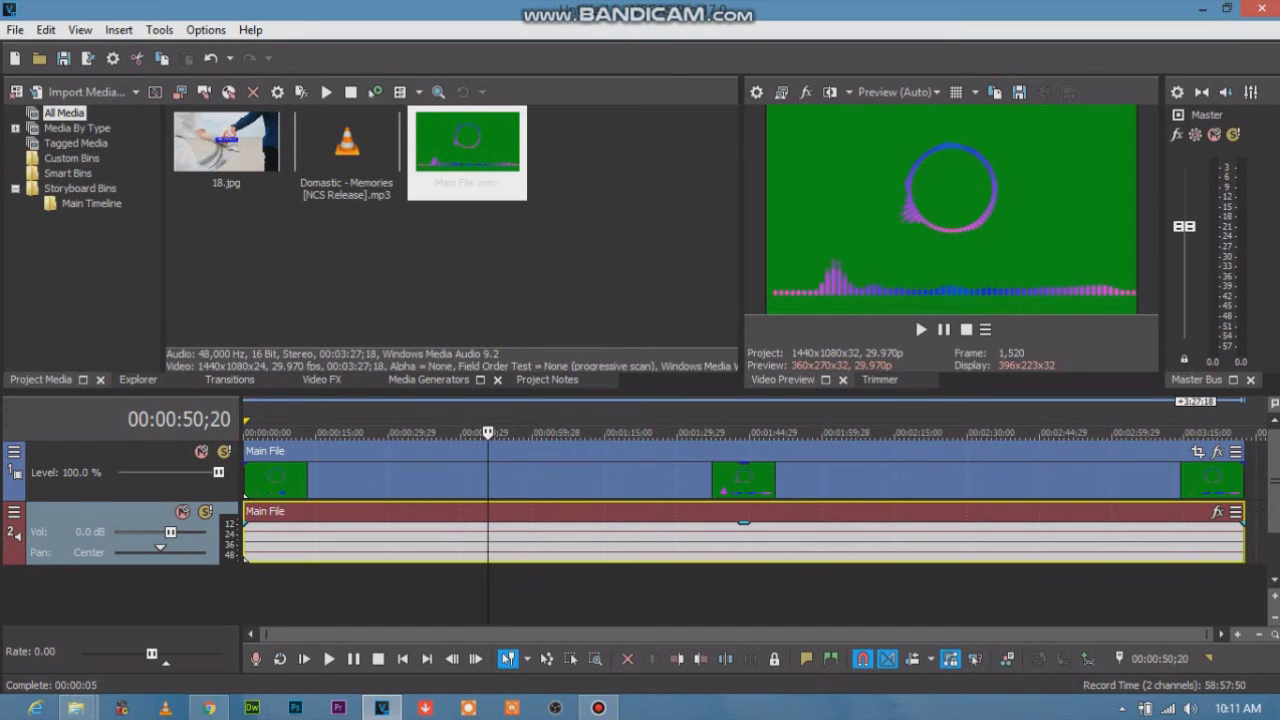
pyautogui.press('Delete')
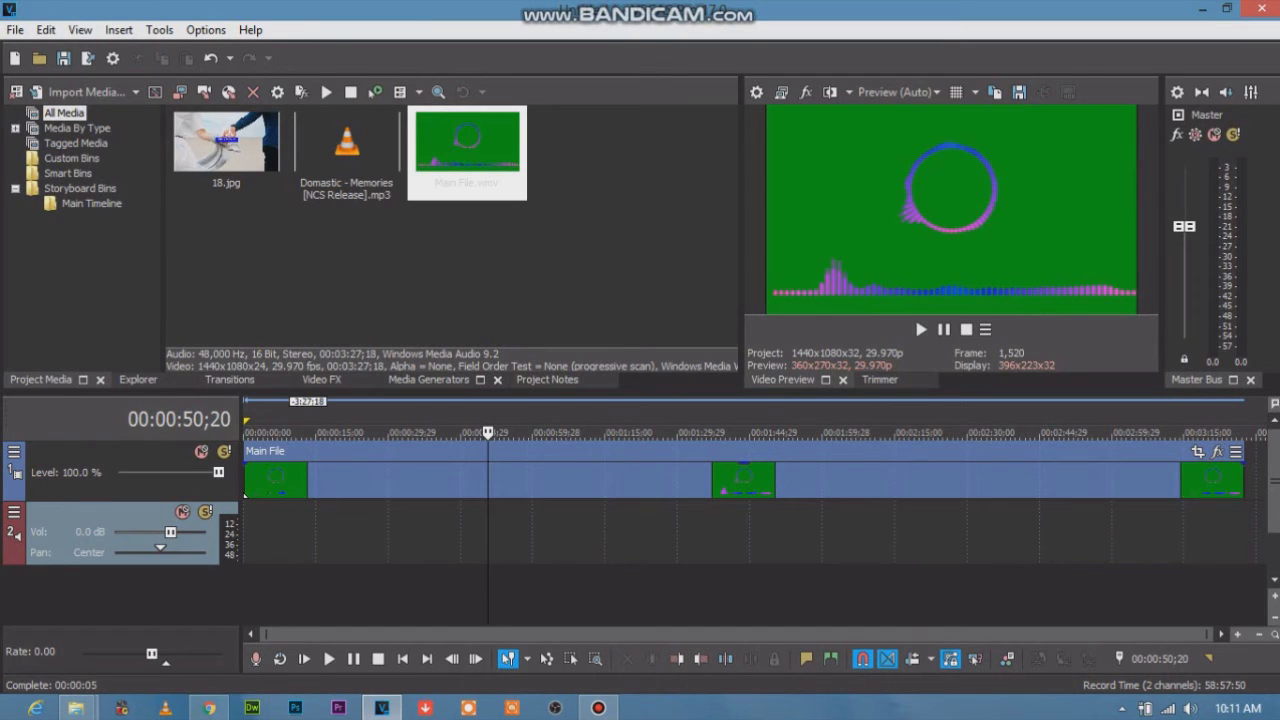
pyautogui.click(346, 150)
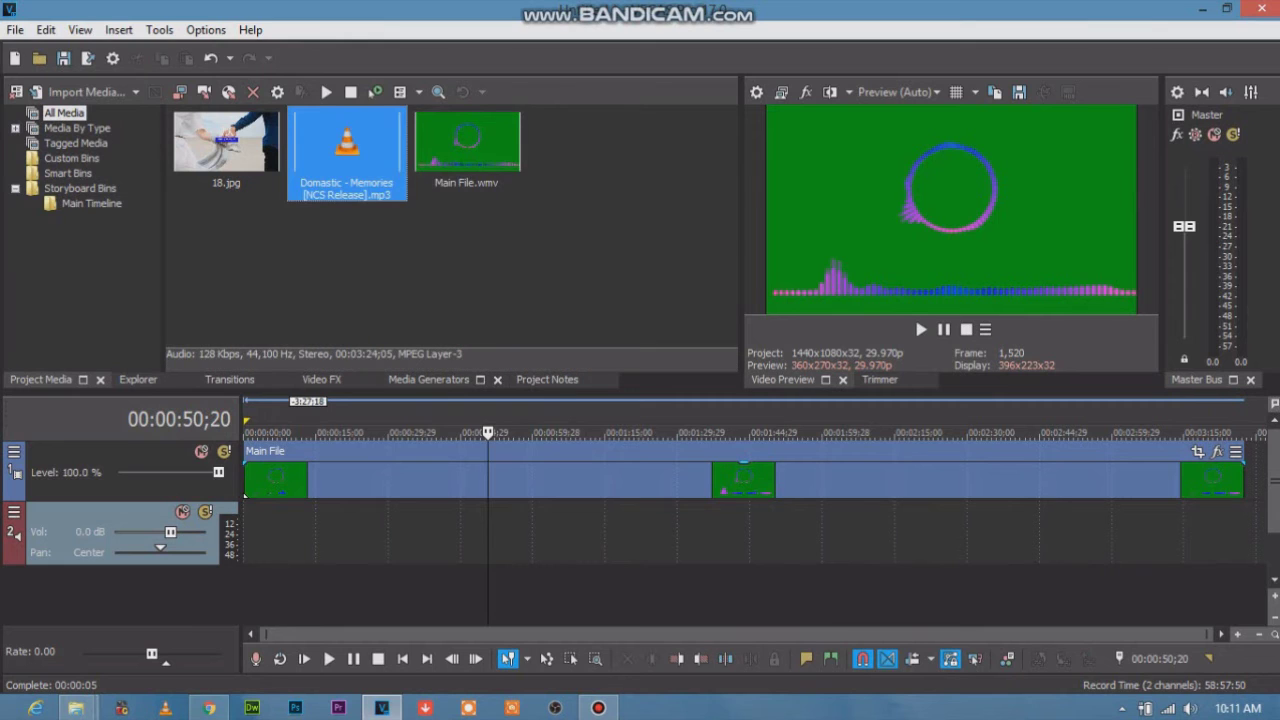
pyautogui.moveTo(346, 150); pyautogui.dragTo(245, 530)
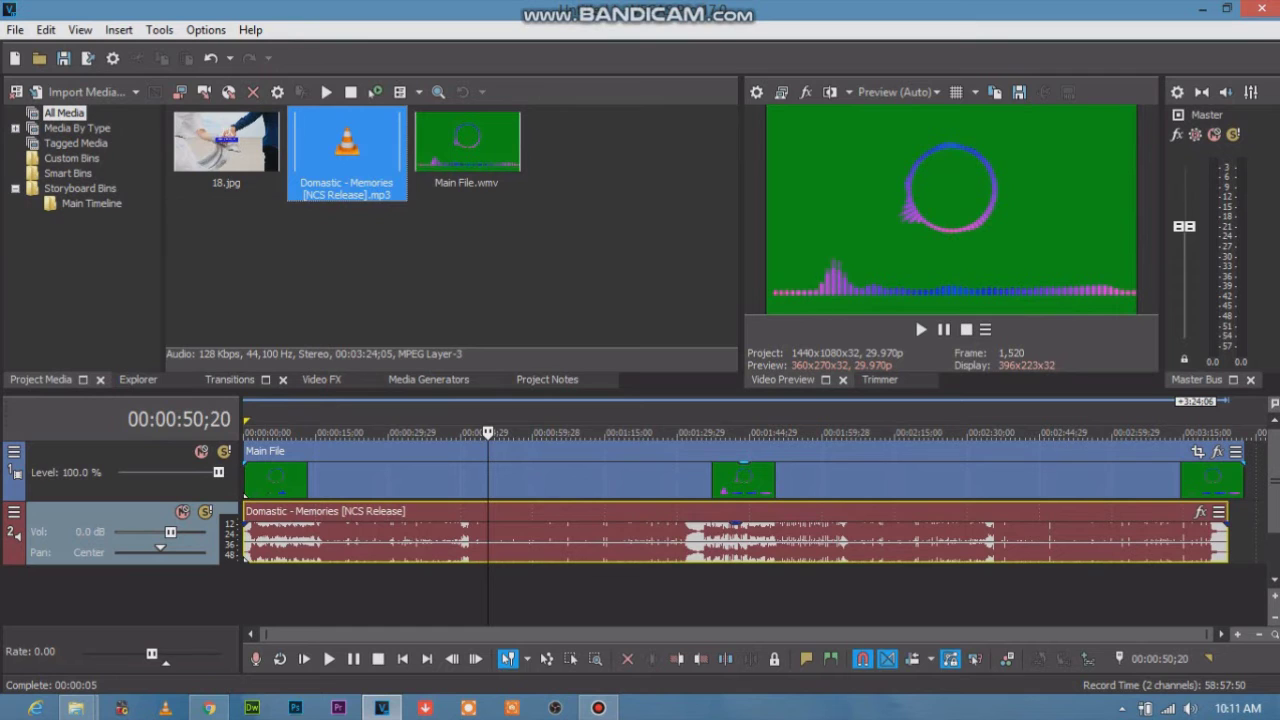
# Place 18.jpg on a new video track below the audio, starting at 00:00:00;00, and extend it to the song's end.
pyautogui.click(215, 140)
pyautogui.moveTo(215, 140); pyautogui.dragTo(255, 595)
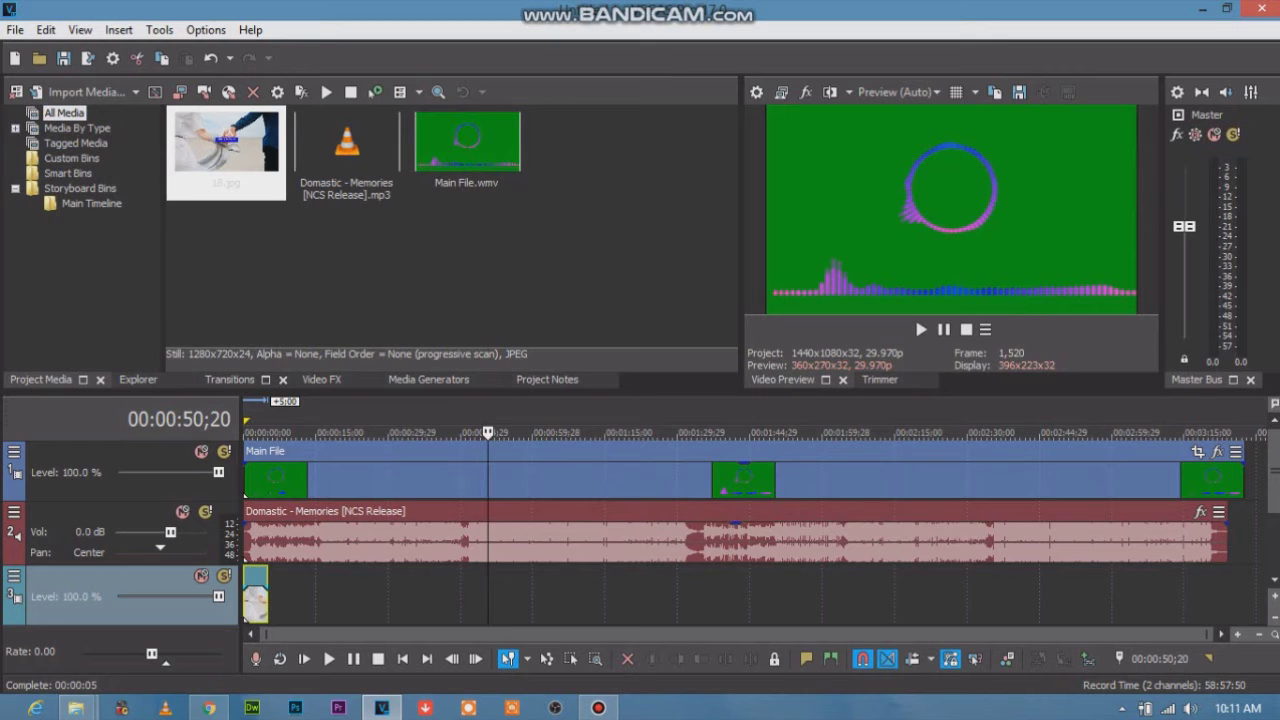
pyautogui.click(250, 600)
pyautogui.moveTo(267, 600); pyautogui.dragTo(1228, 600)
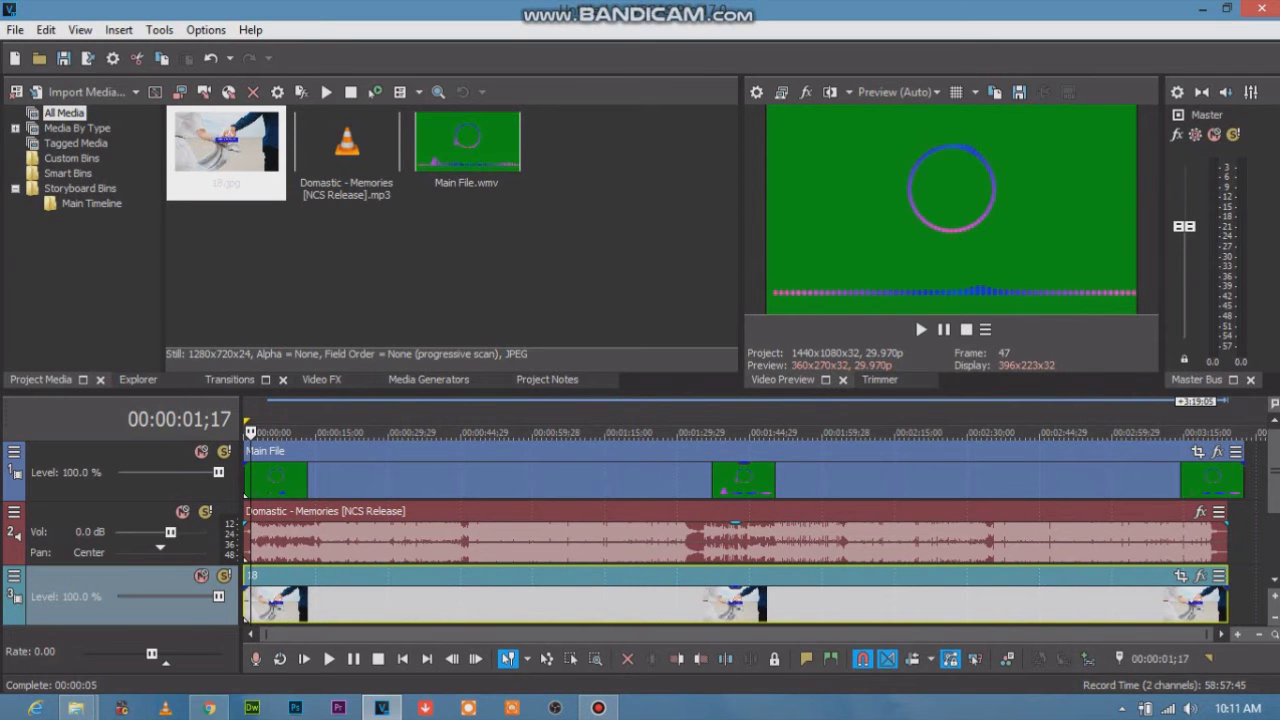
# Trim the end of the Main File video event to the song's end at 00:03:24;05.
pyautogui.click(1228, 480)
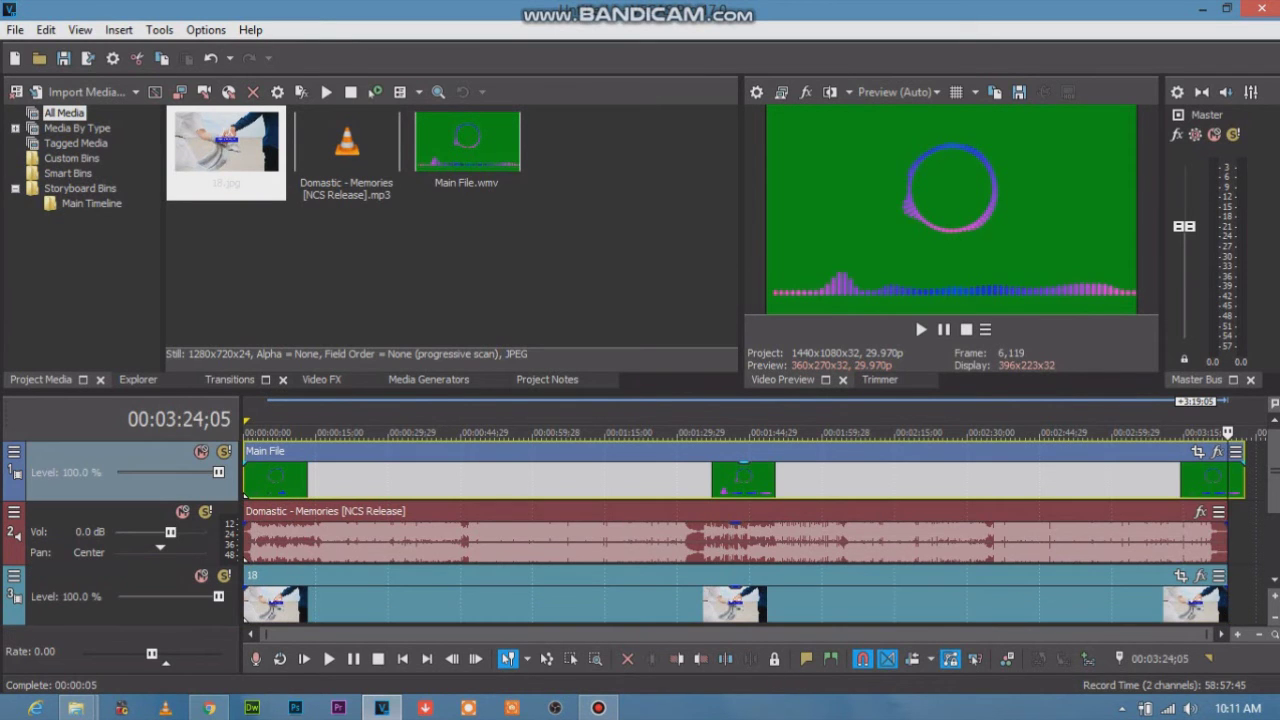
pyautogui.rightClick(1228, 480)
pyautogui.click(1068, 397)
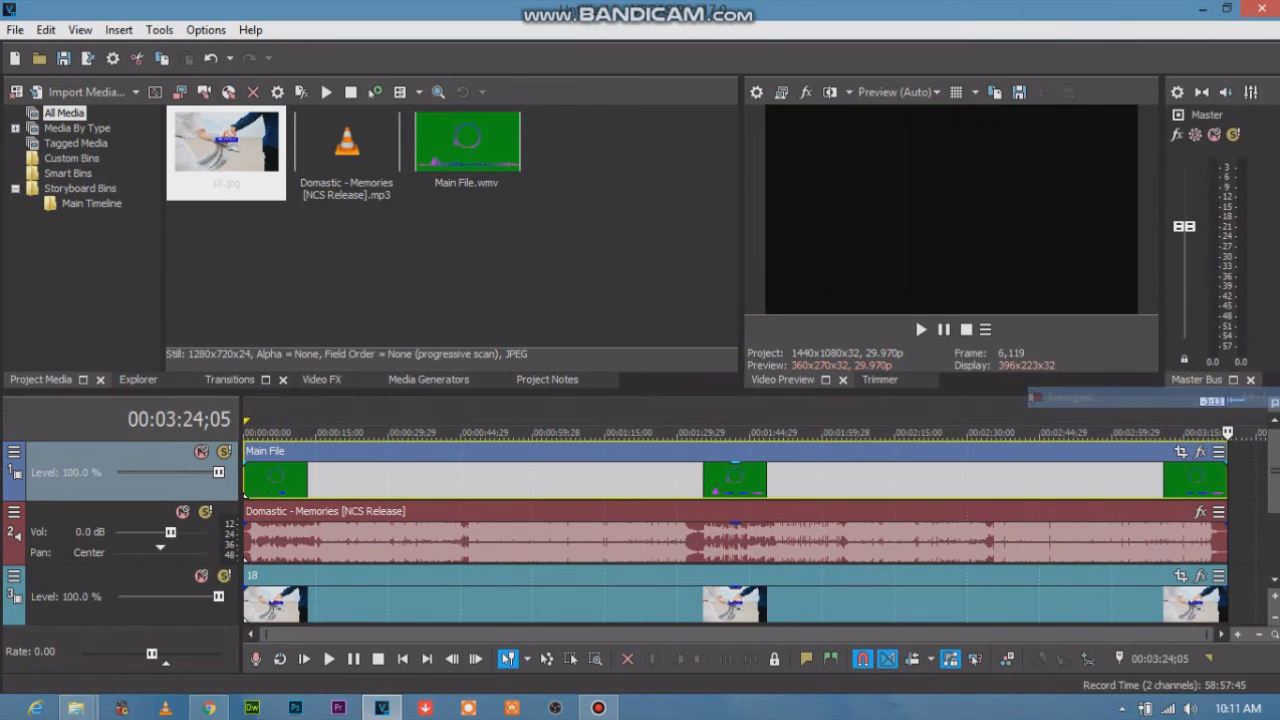
# Preview the green-screen spectrum clip with the music from 00:00:24;29 and pause the playback.
pyautogui.click(363, 432)
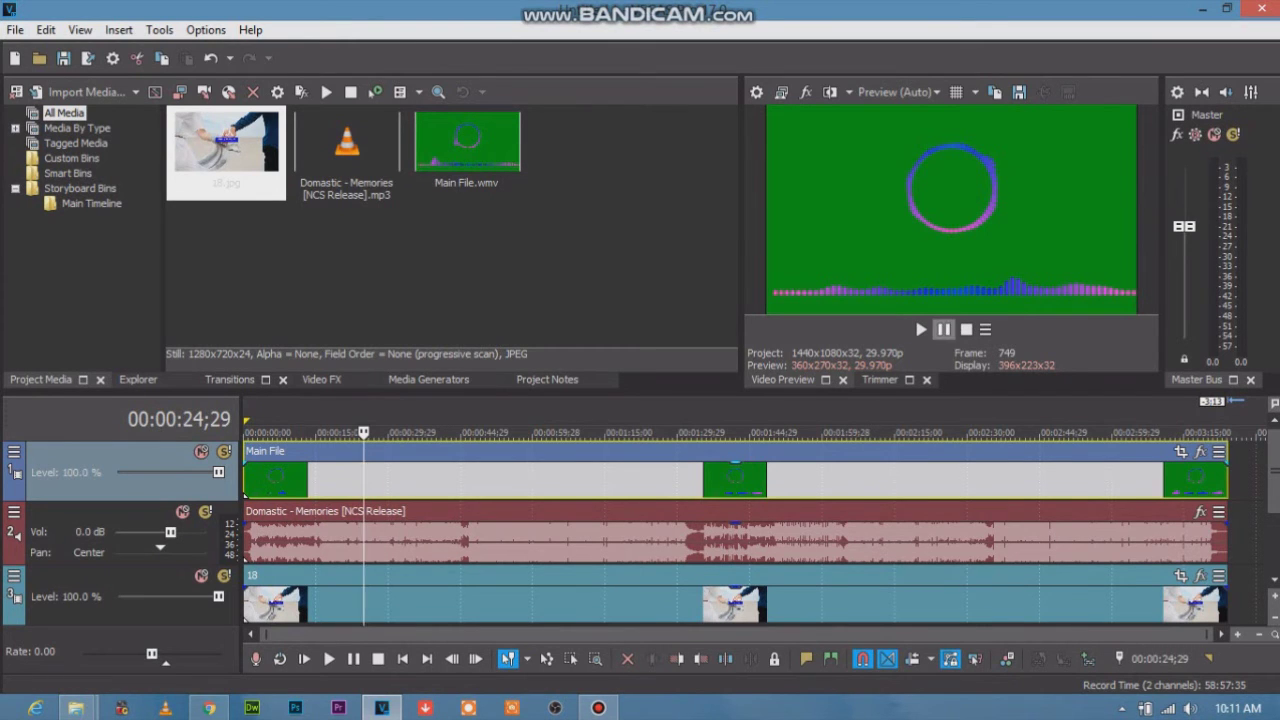
pyautogui.click(921, 329)
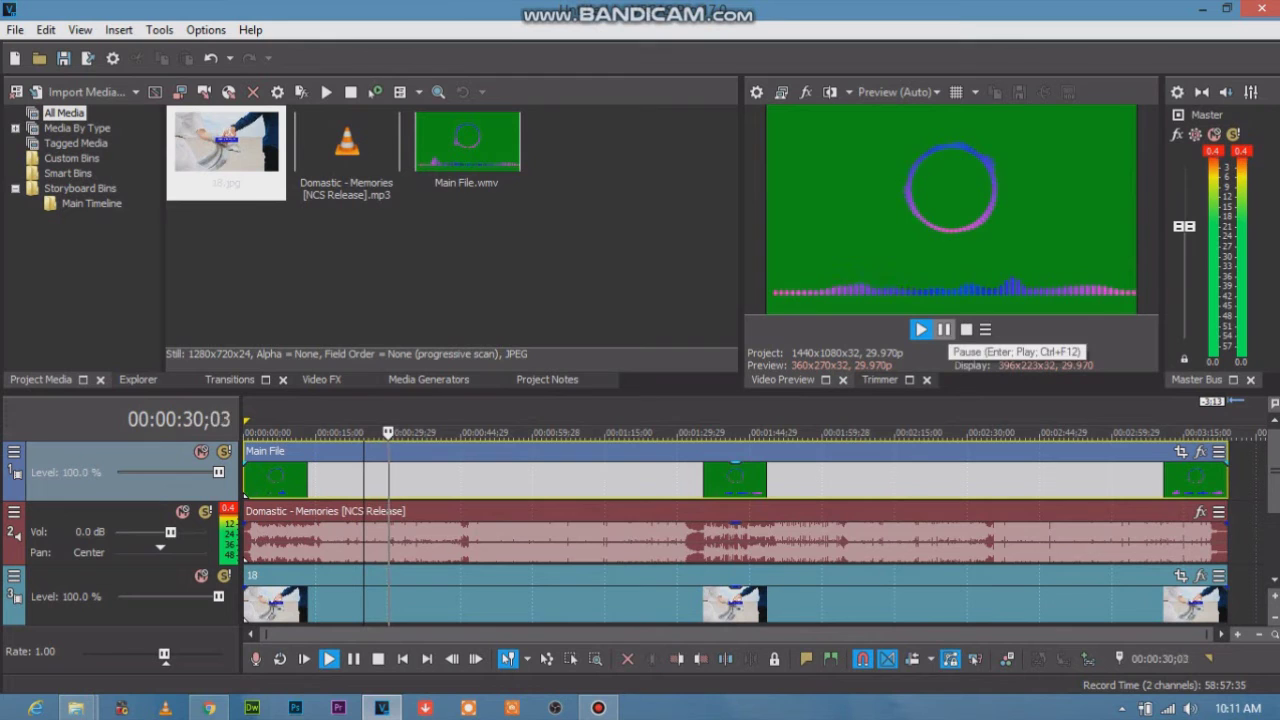
pyautogui.click(943, 329)
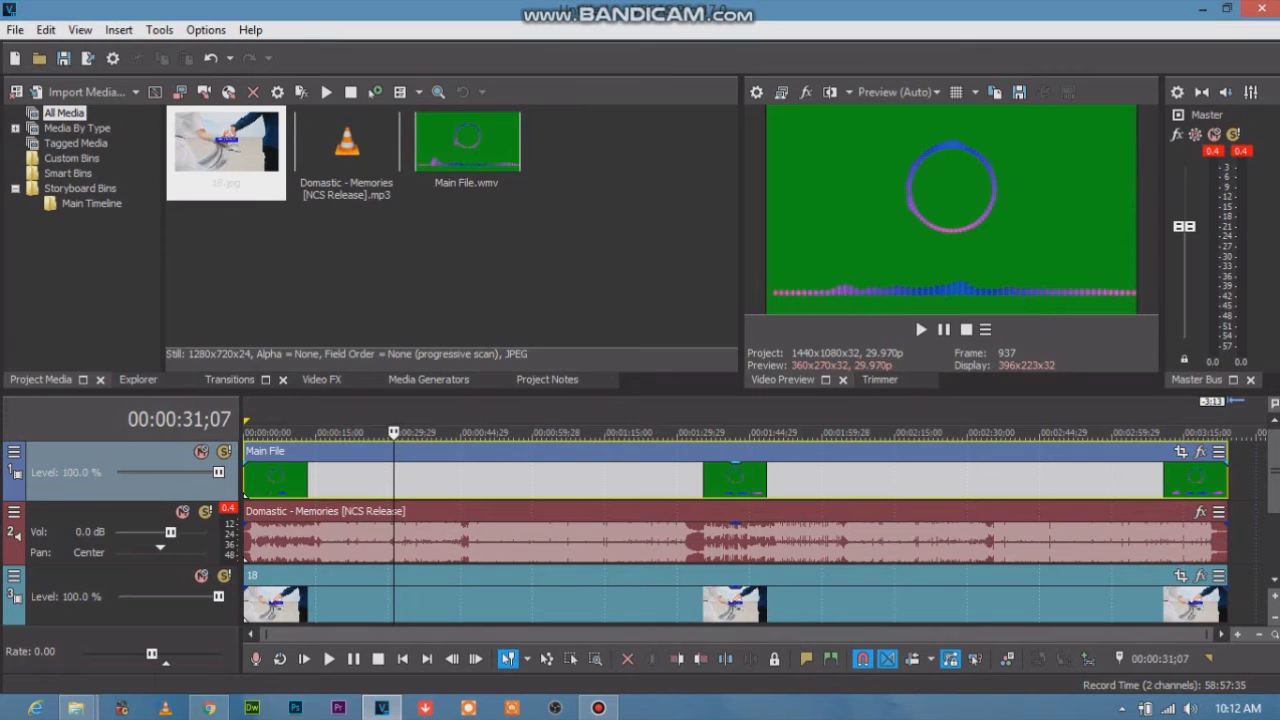
# Apply the Chroma Keyer effect with the Green Screen preset to the Main File video event.
pyautogui.click(321, 379)
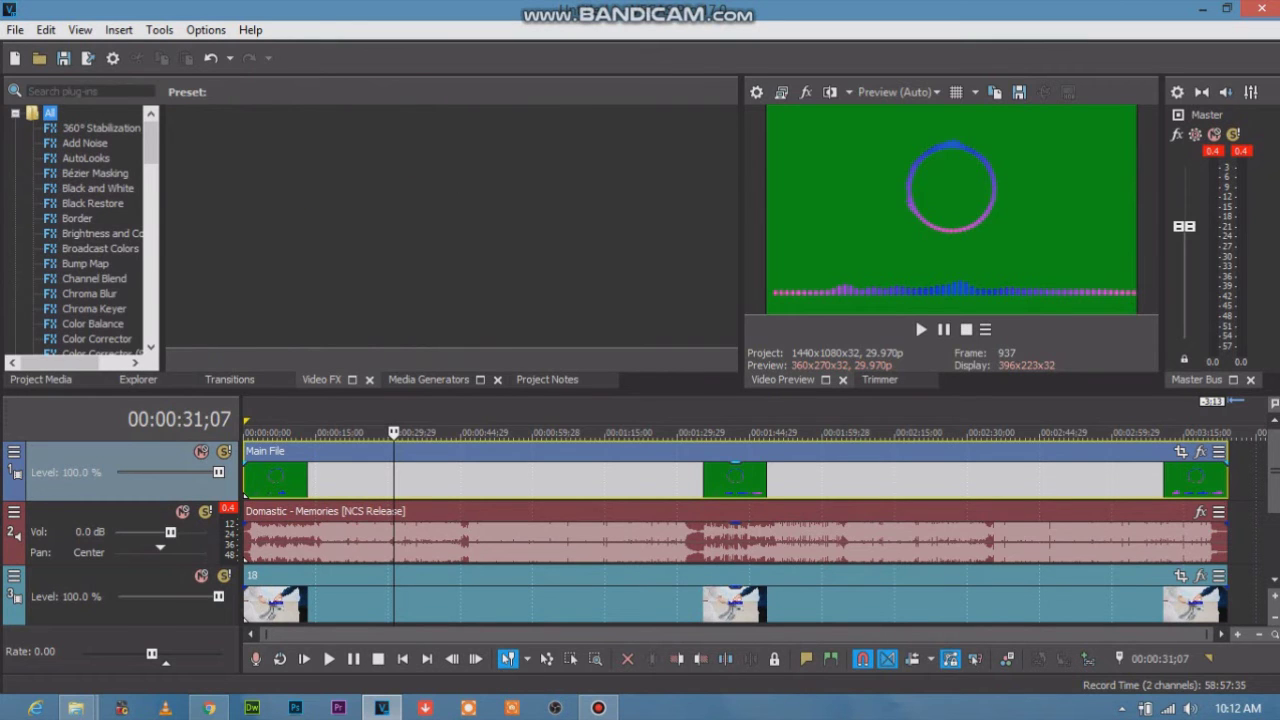
pyautogui.click(94, 308)
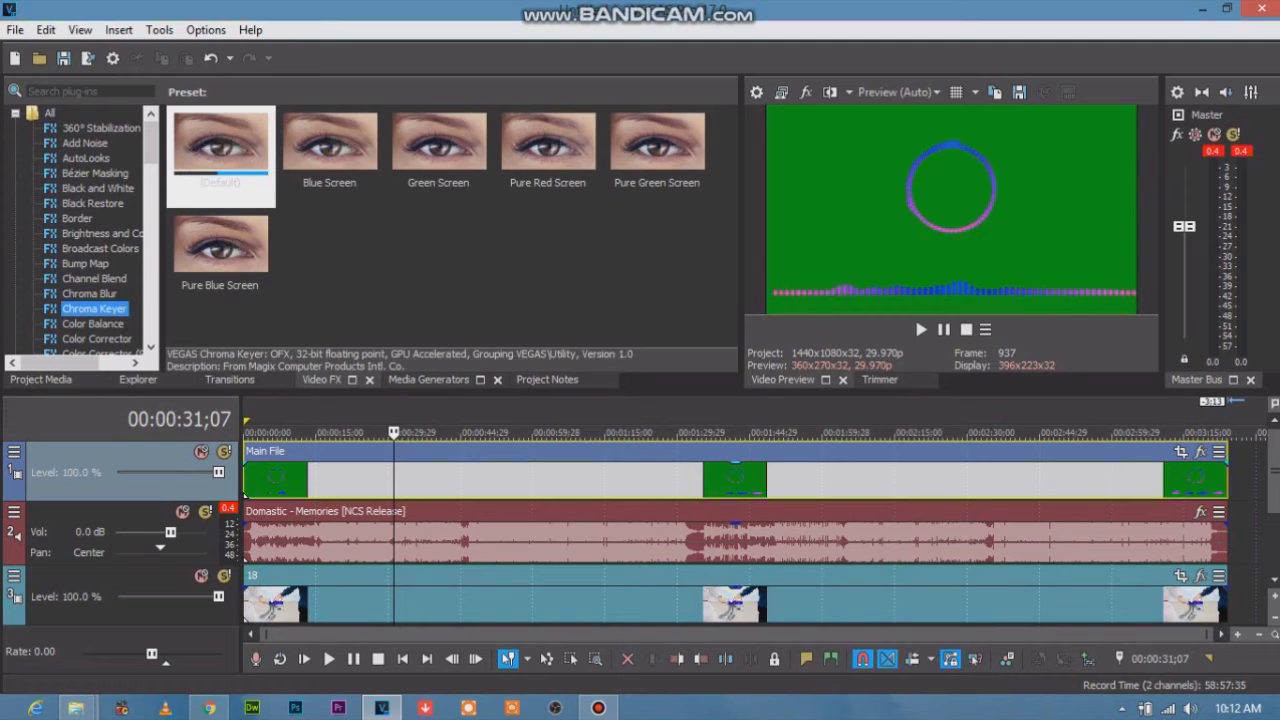
pyautogui.click(400, 172)
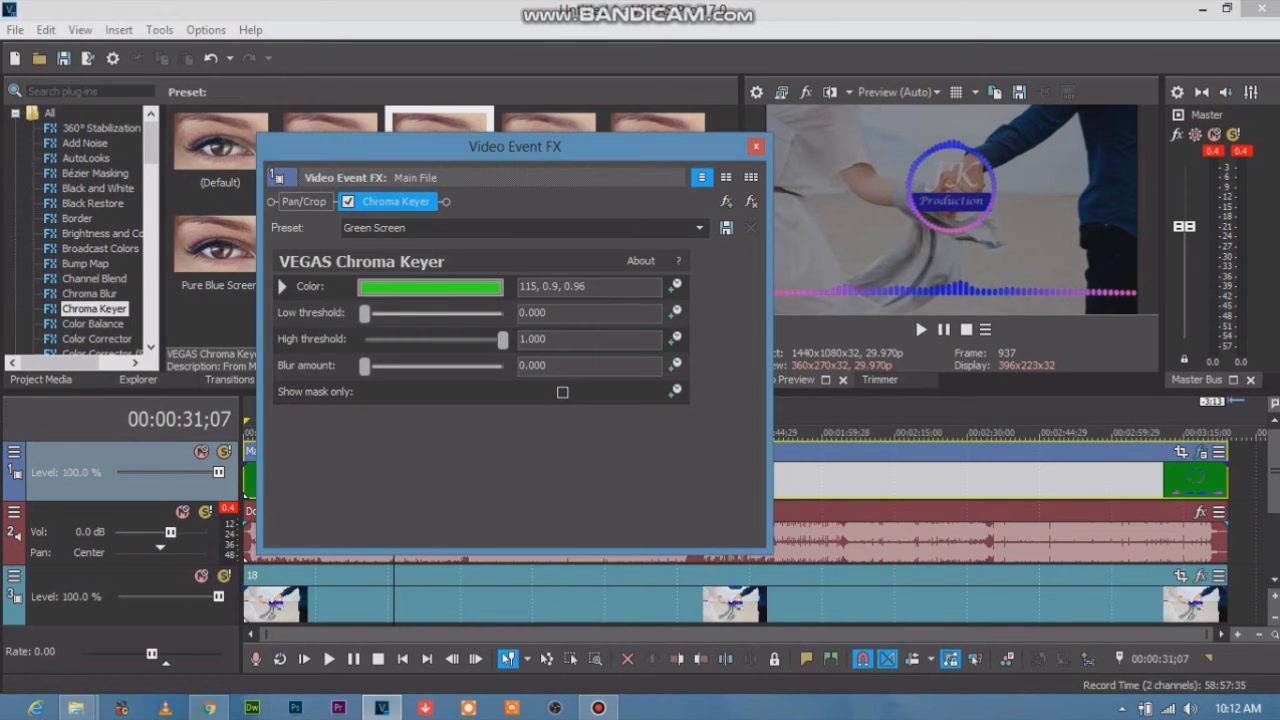
# Darken the Chroma Keyer's key color to 115, 0.95, 0.56 and close the effect settings.
pyautogui.click(430, 287)
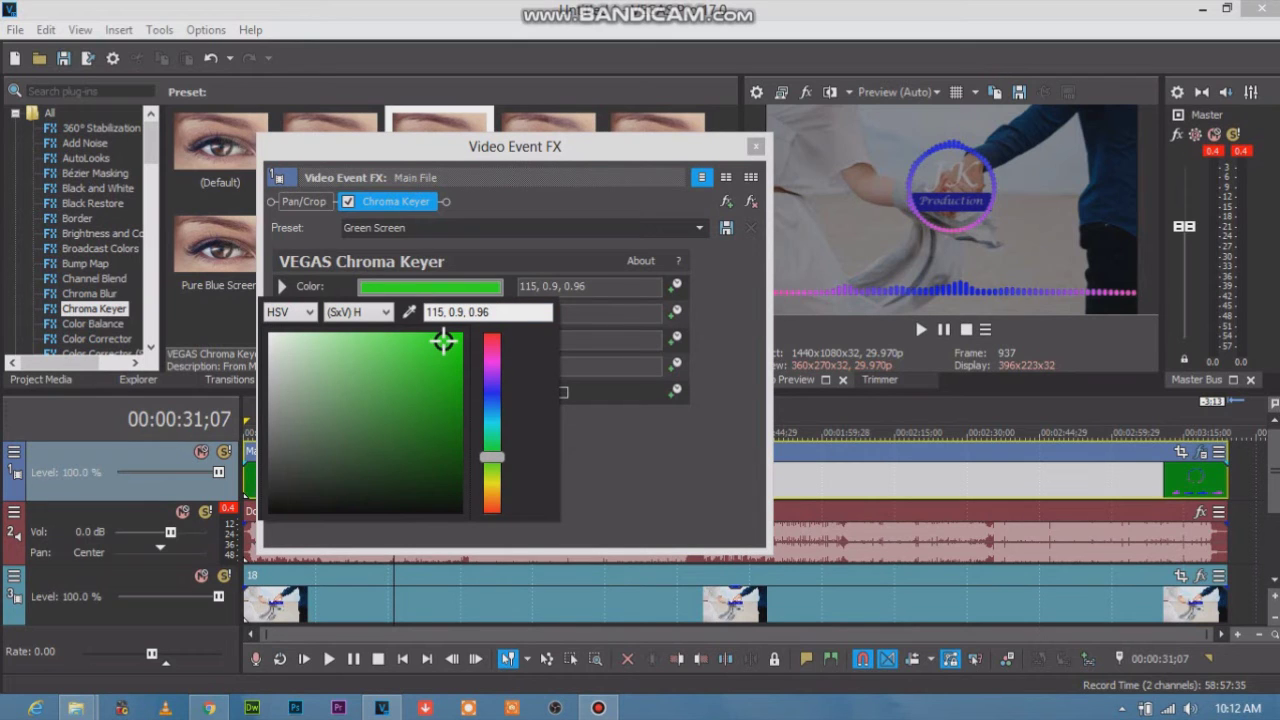
pyautogui.moveTo(443, 342); pyautogui.dragTo(452, 411)
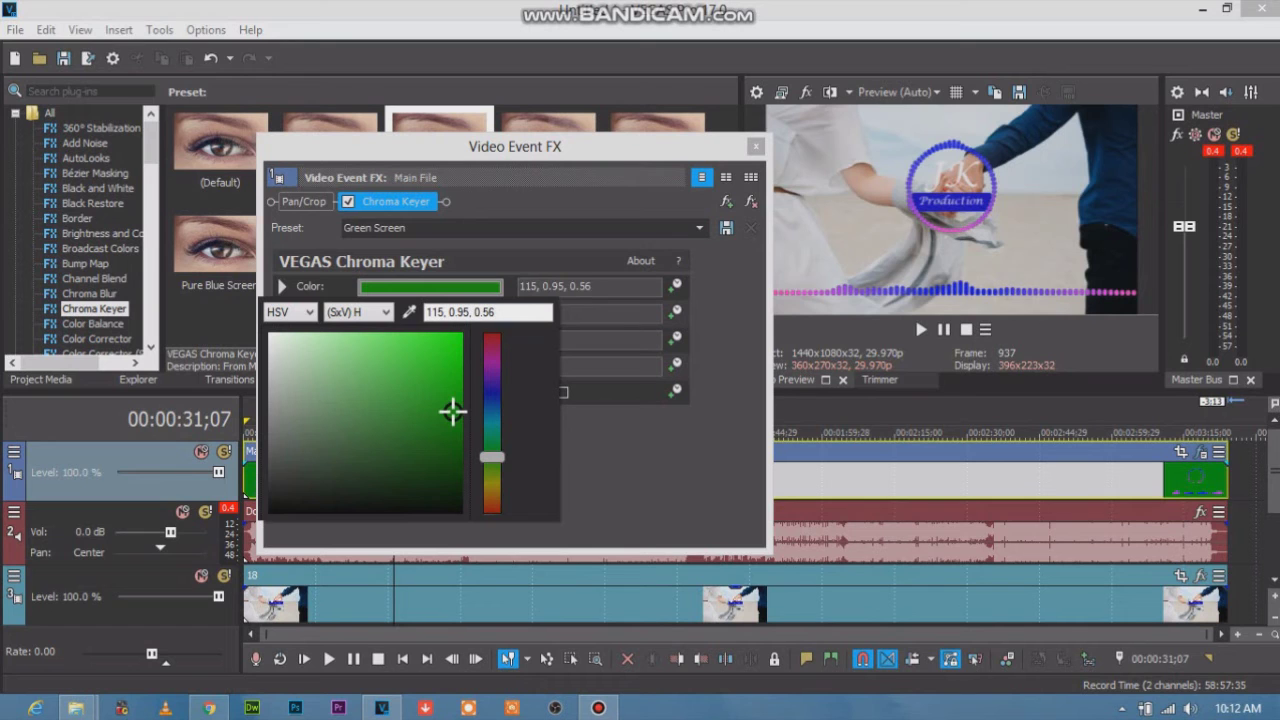
pyautogui.moveTo(514, 146); pyautogui.dragTo(462, 141)
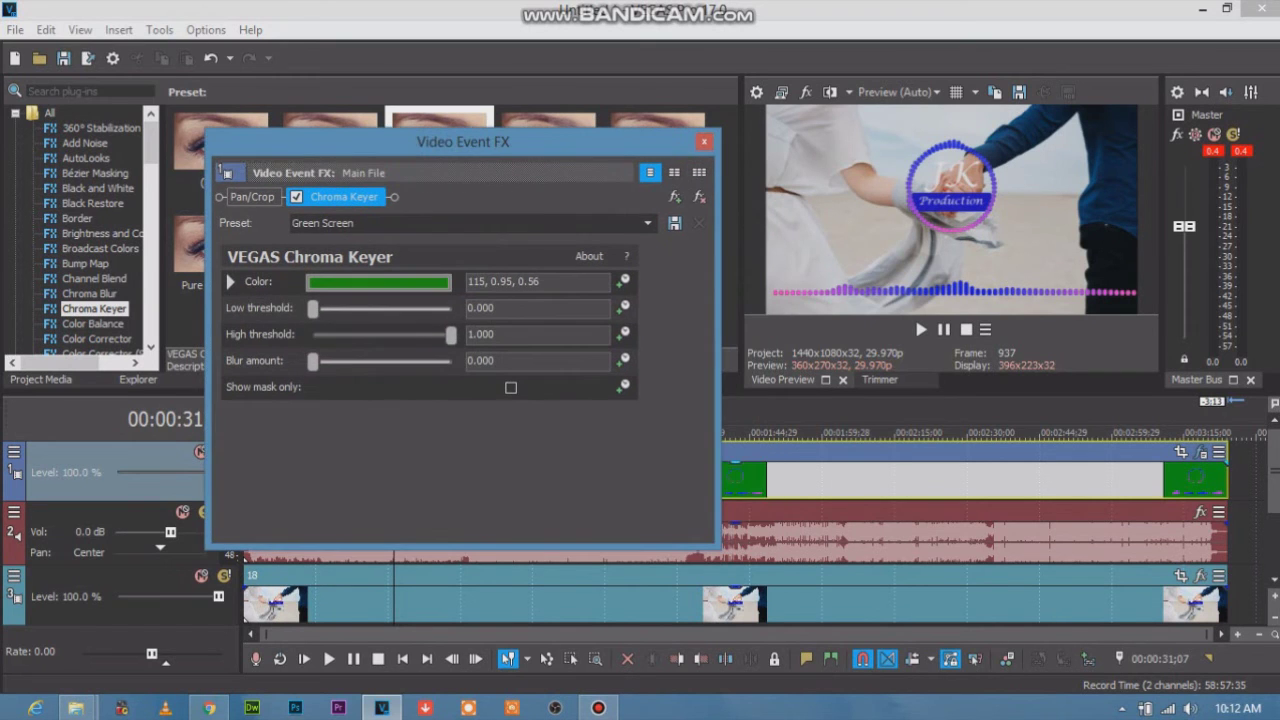
pyautogui.click(704, 141)
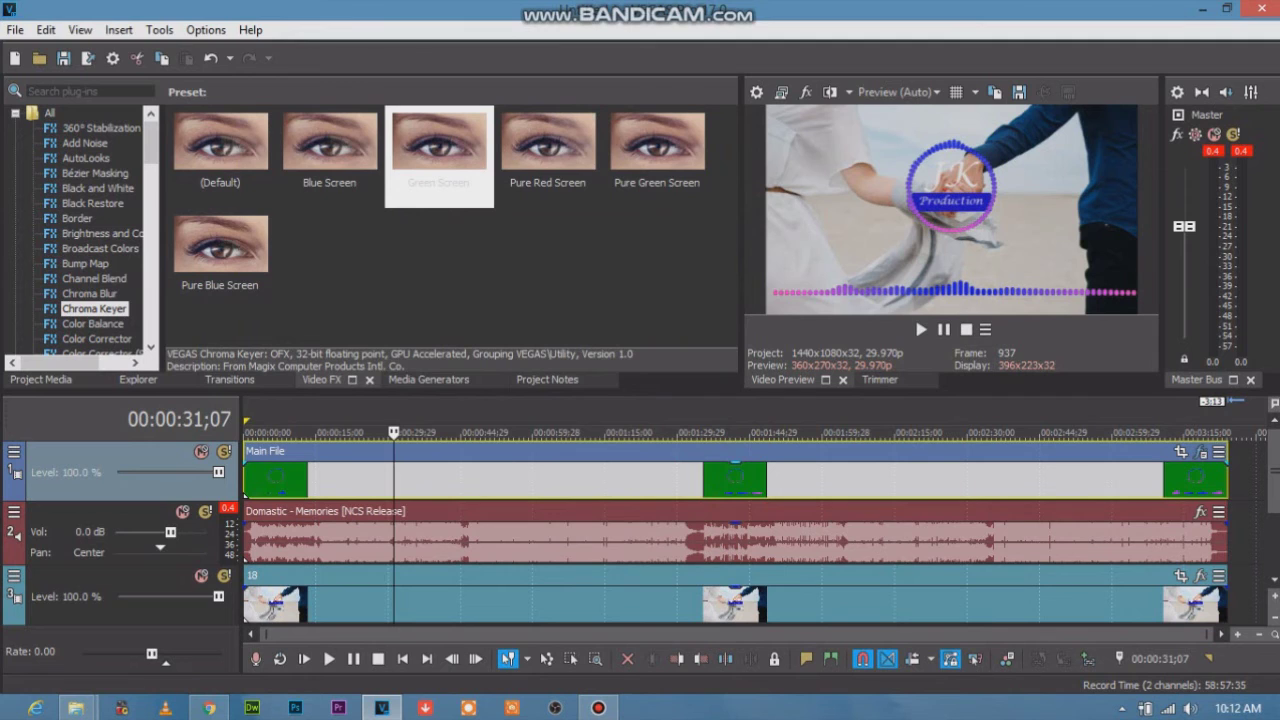
# Preview the keyed spectrum over the background photo from 00:00:58;14, pausing and resuming the playback.
pyautogui.click(525, 480)
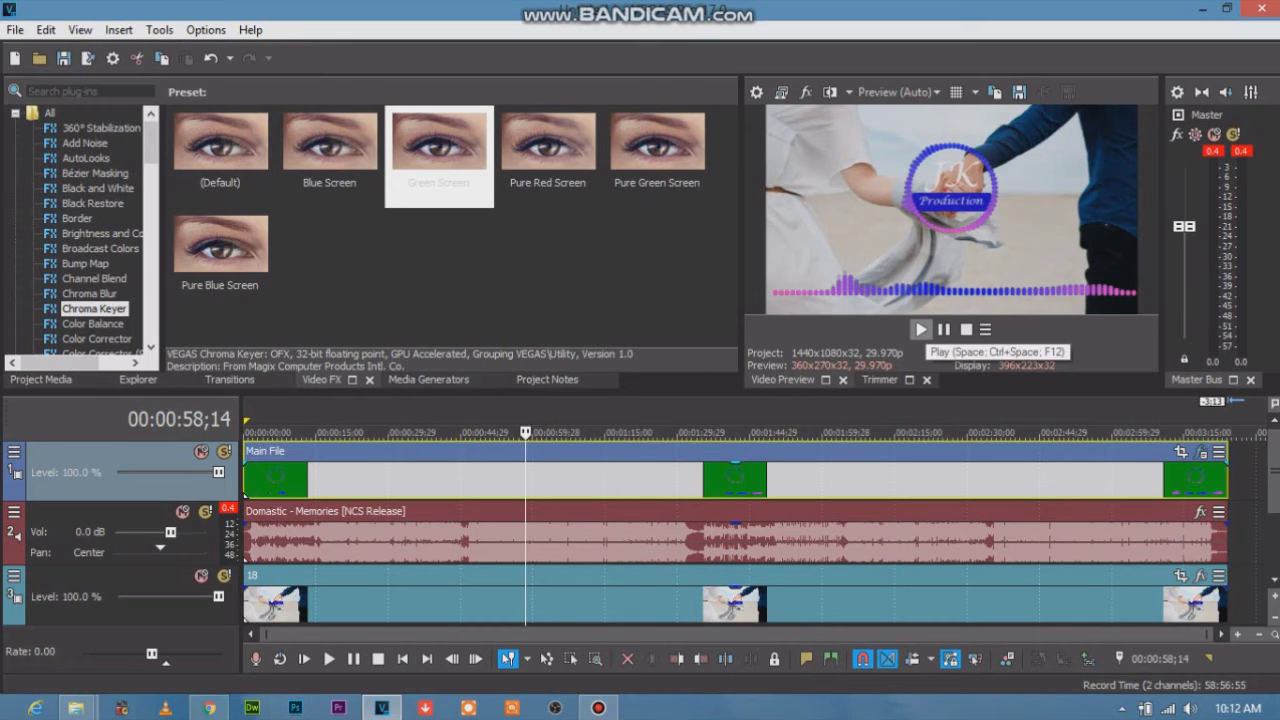
pyautogui.click(921, 329)
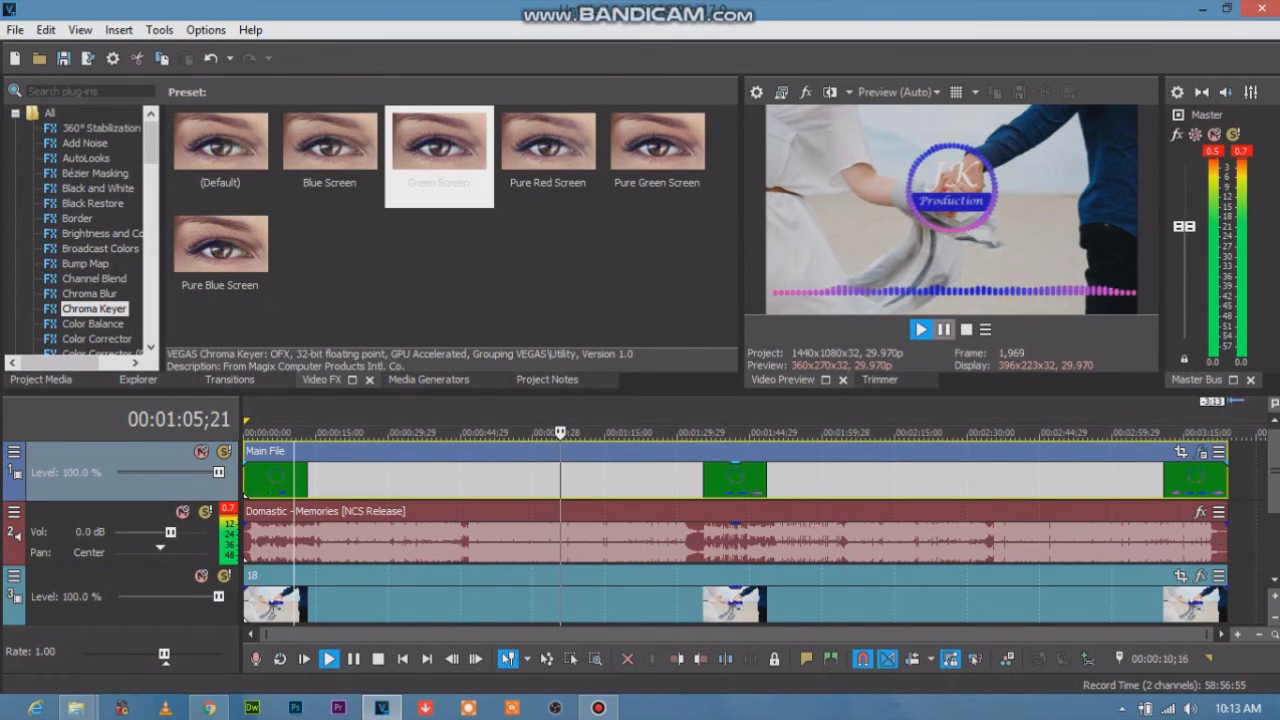
pyautogui.click(943, 329)
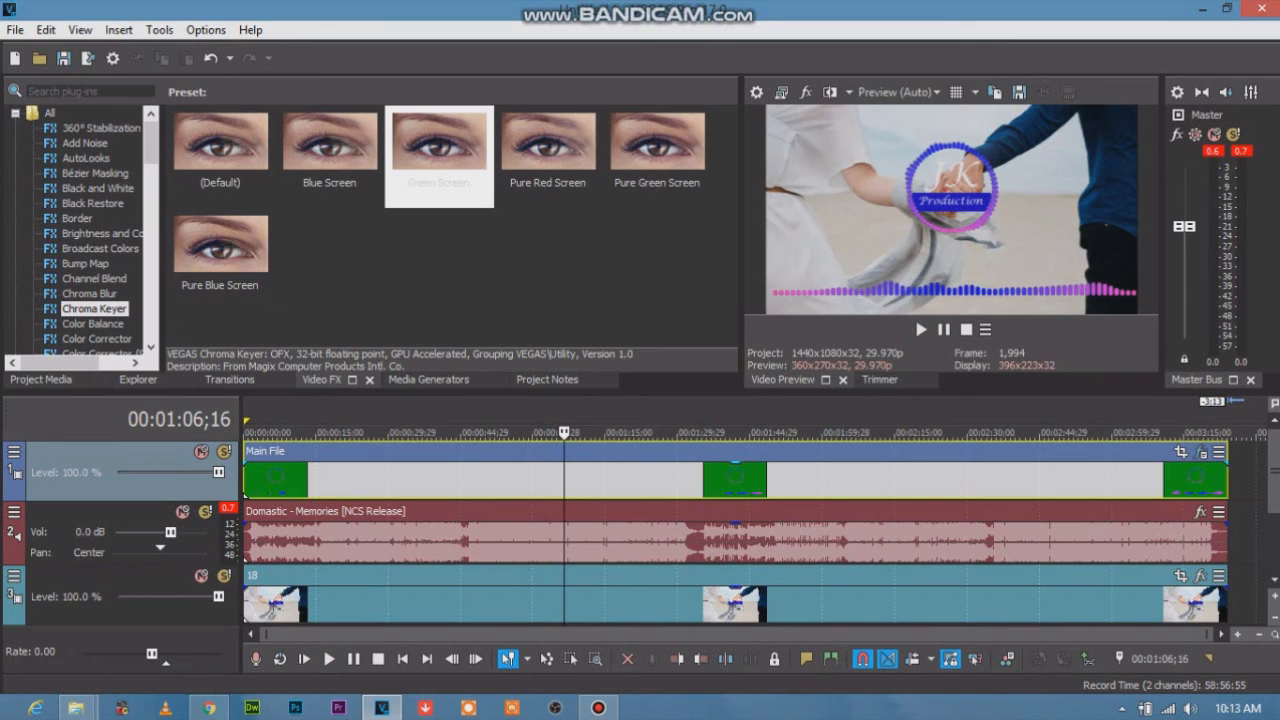
pyautogui.press('space')
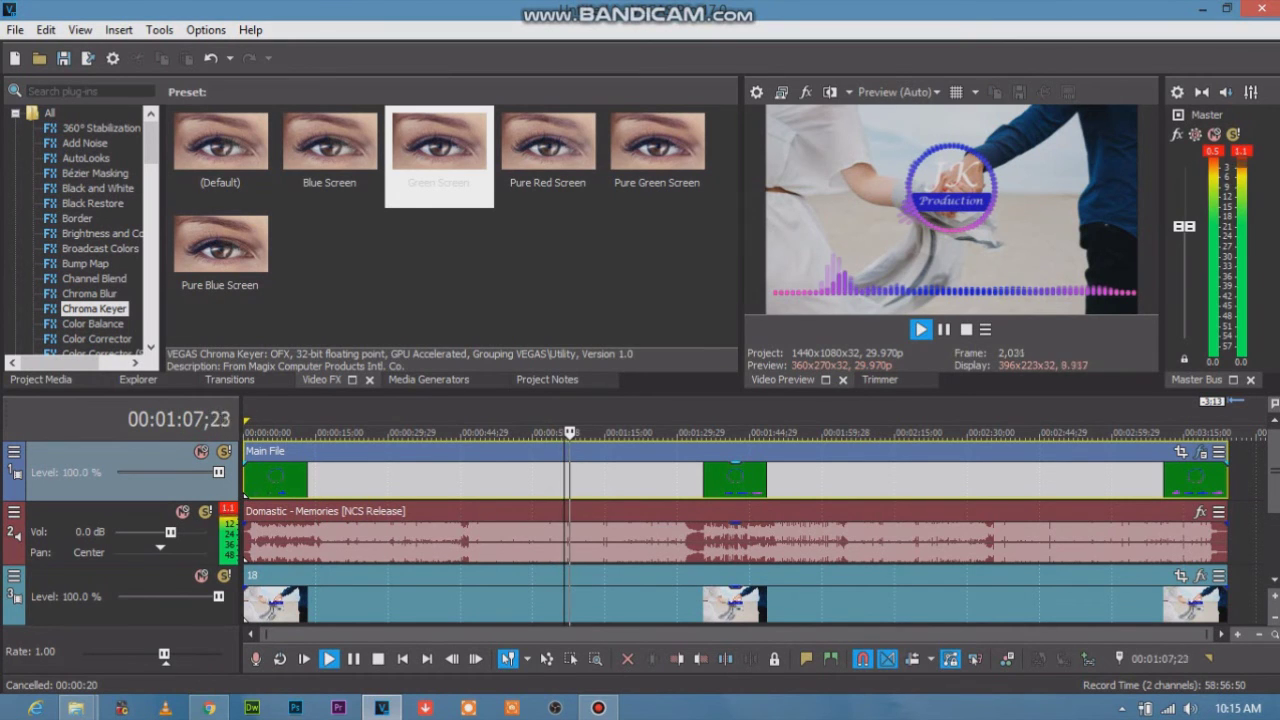
pyautogui.press('space')
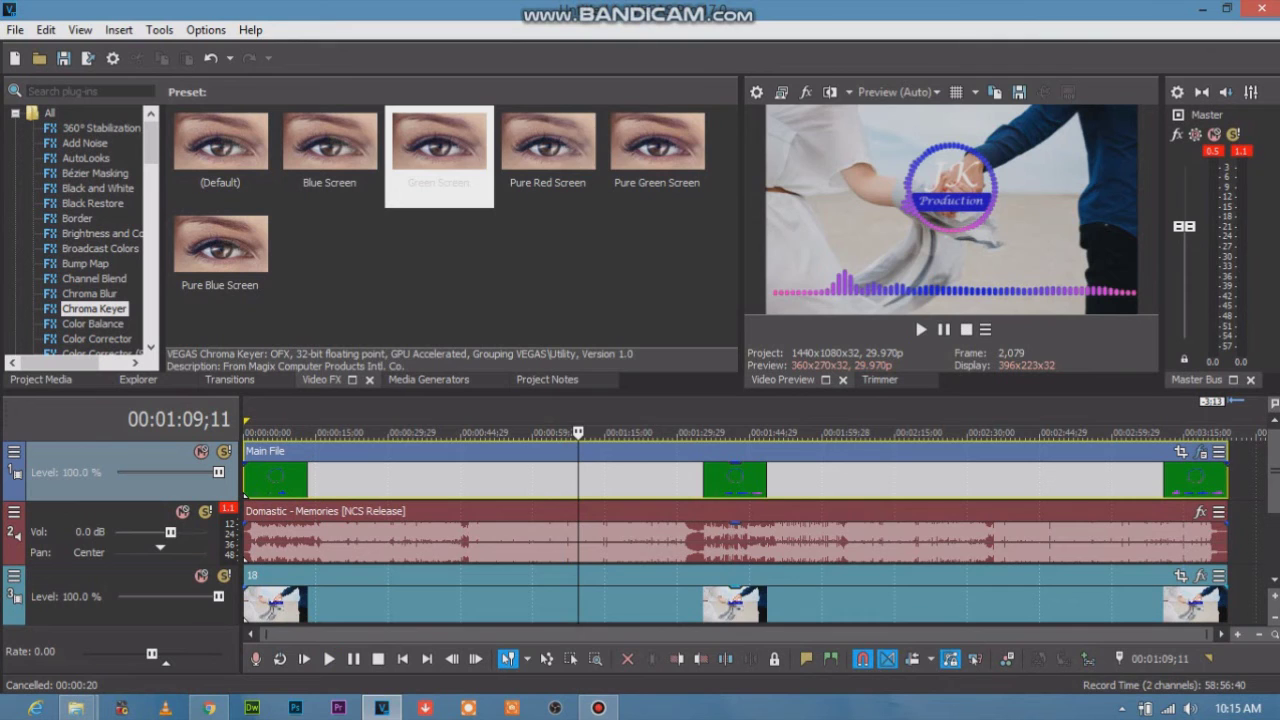
pyautogui.click(598, 708)
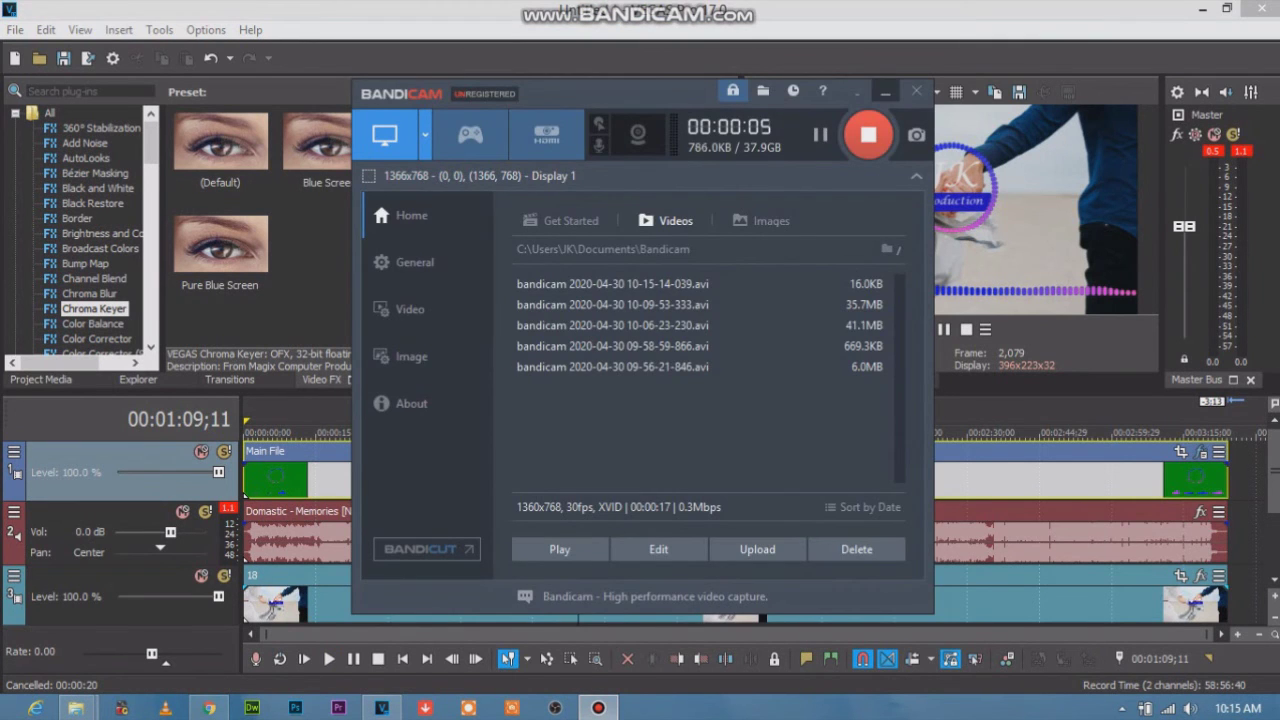
pyautogui.click(886, 90)
# Start rendering the project as Domasticwmv.wmv with the Windows Media Video V11 template 4.8 Mbps HD 720-24p Video, and cancel the render.
pyautogui.click(87, 58)
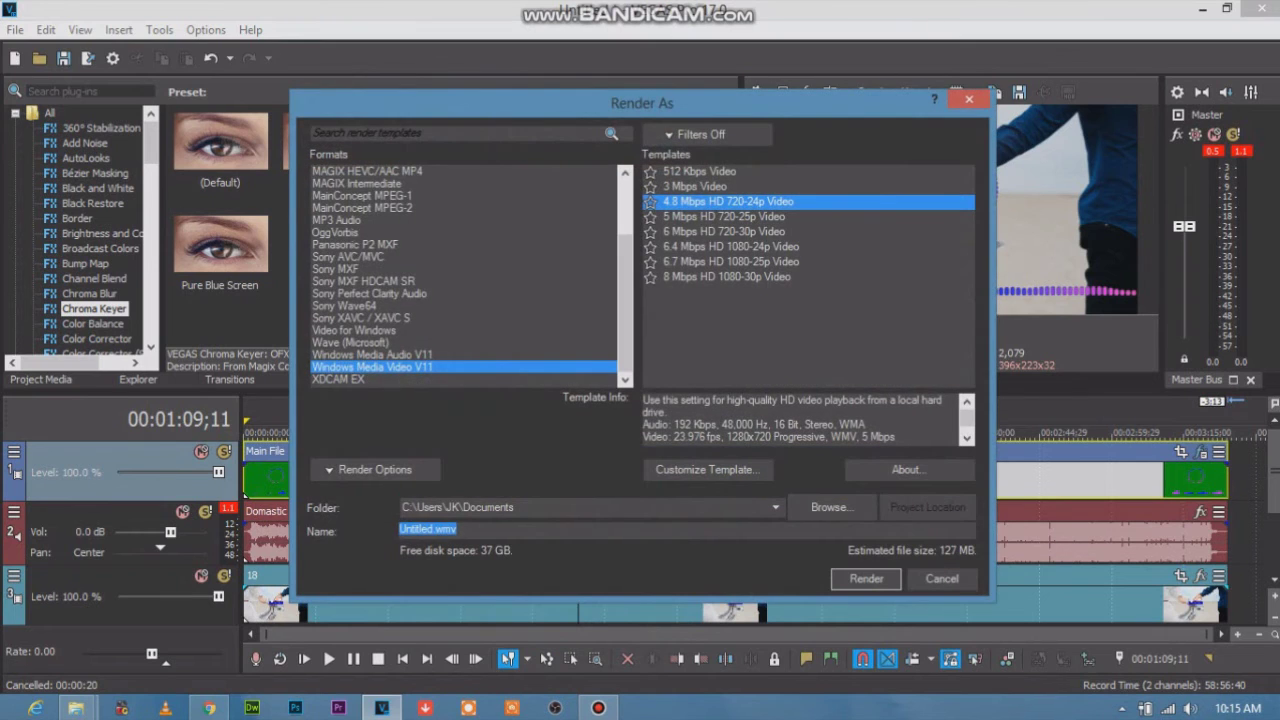
pyautogui.click(458, 529)
pyautogui.doubleClick(428, 529)
pyautogui.click(428, 529)
pyautogui.hotkey('shift', 'Home')
pyautogui.write('Domastic')
pyautogui.click(866, 578)
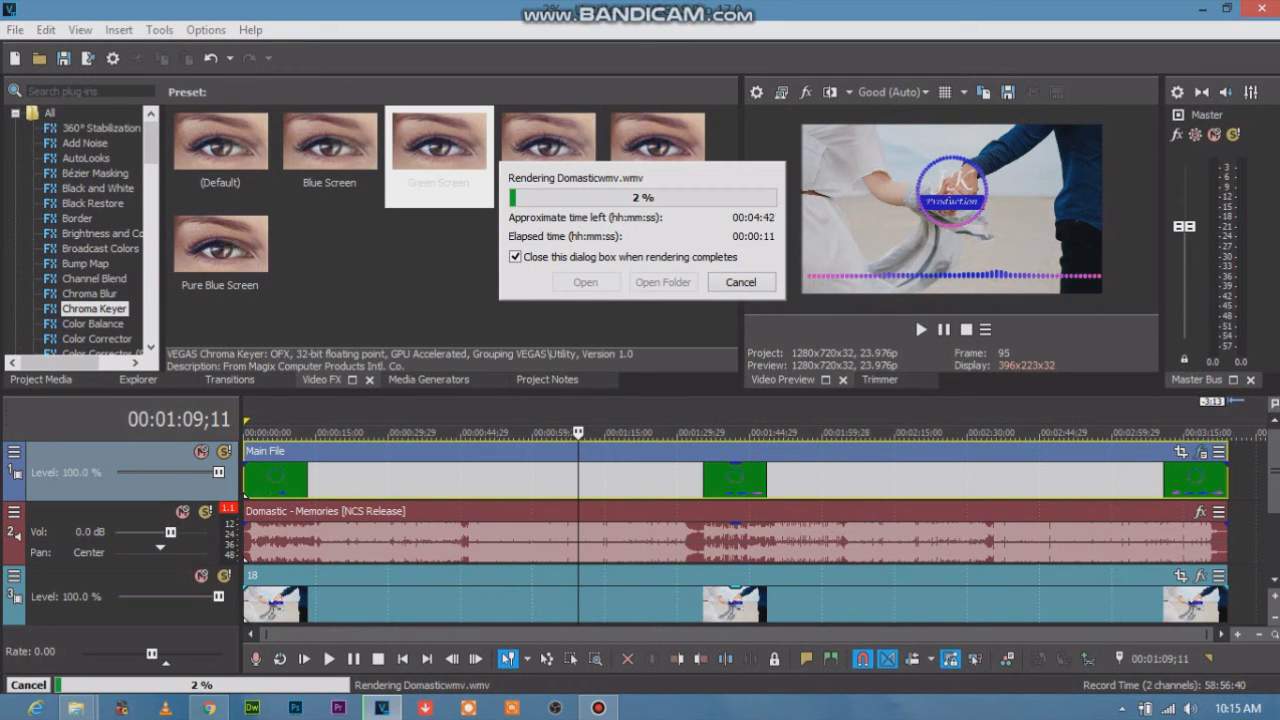
pyautogui.click(740, 282)
pyautogui.click(588, 409)
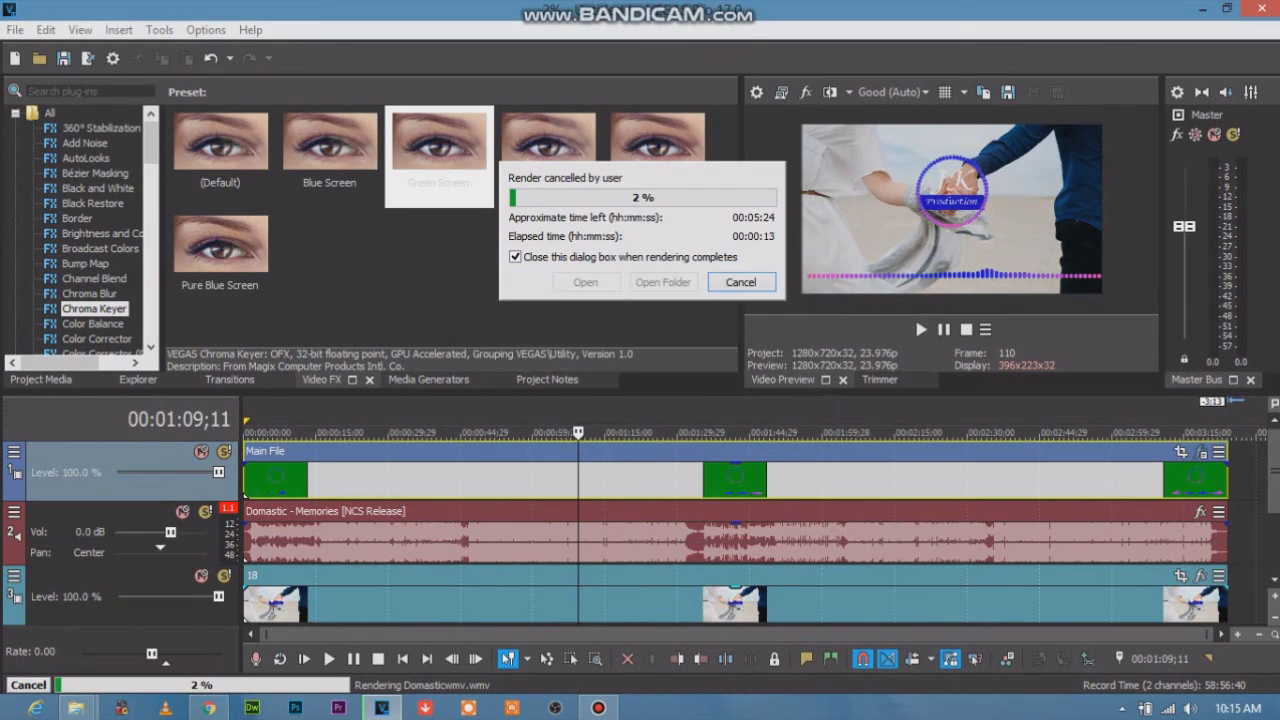
# Switch to Chrome and open the YouTube Audio Library's free music page in a new tab.
pyautogui.click(208, 708)
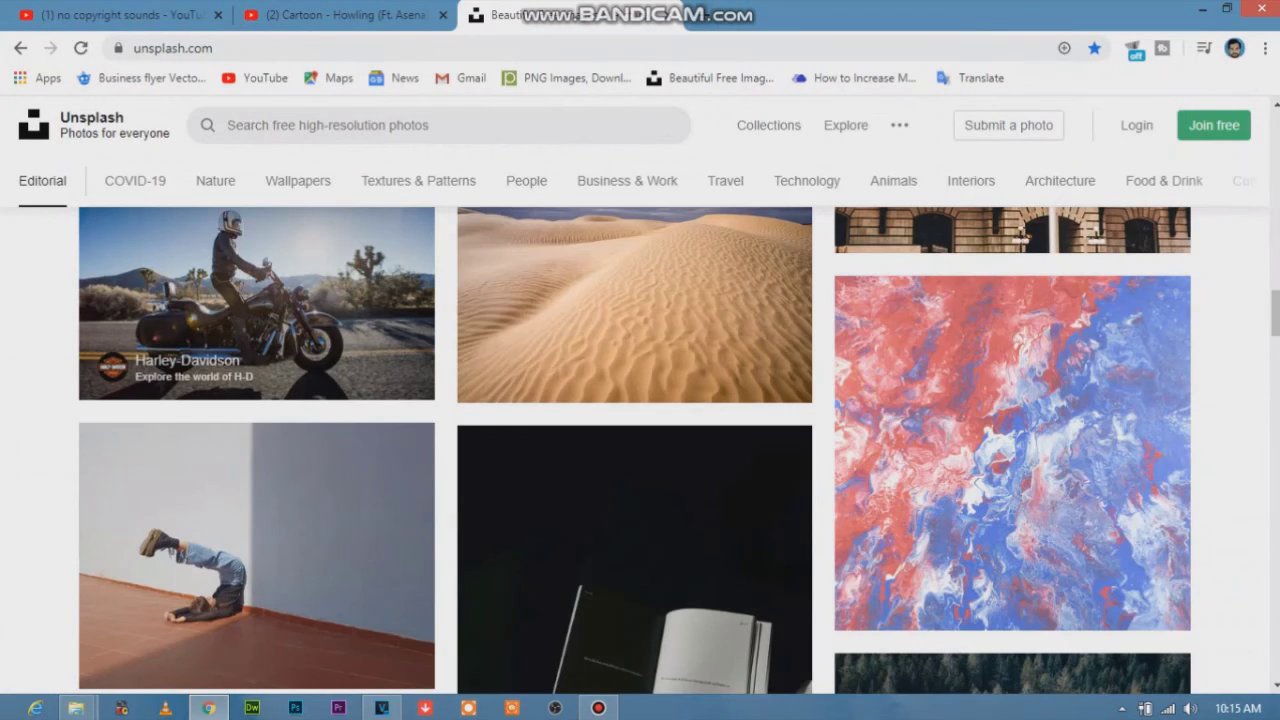
pyautogui.hotkey('ctrl', 't')
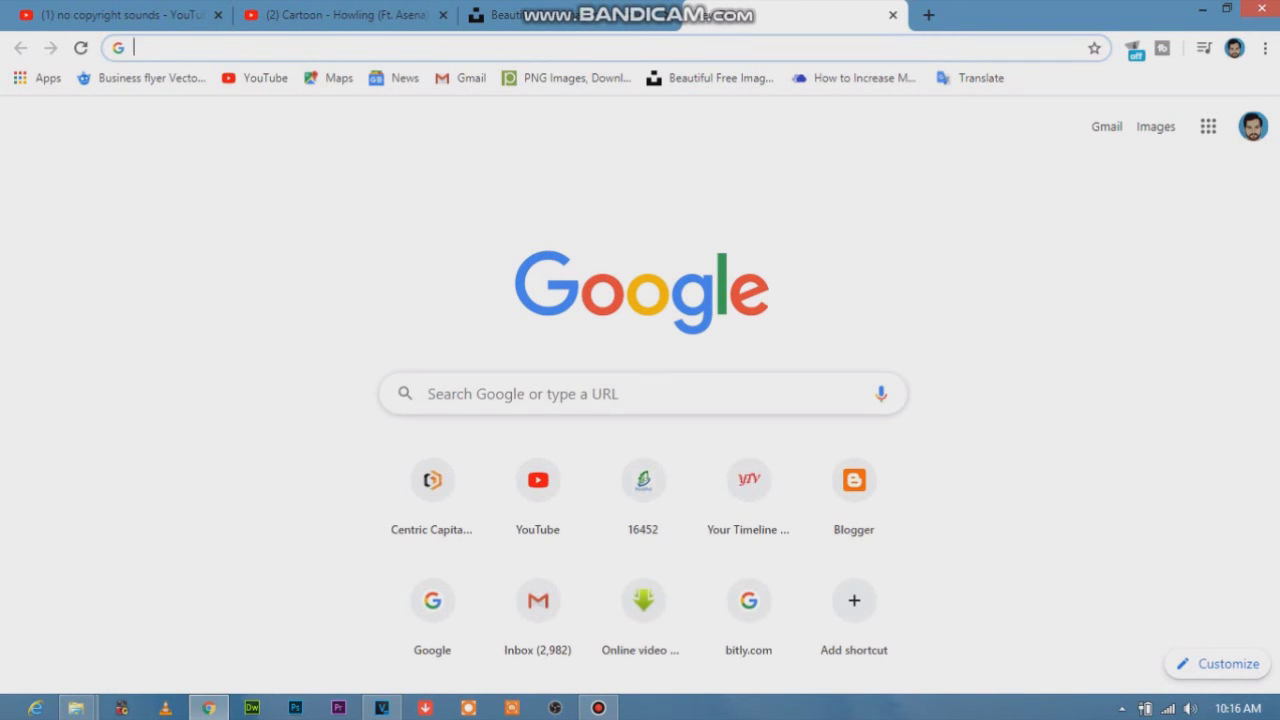
pyautogui.write('audf')
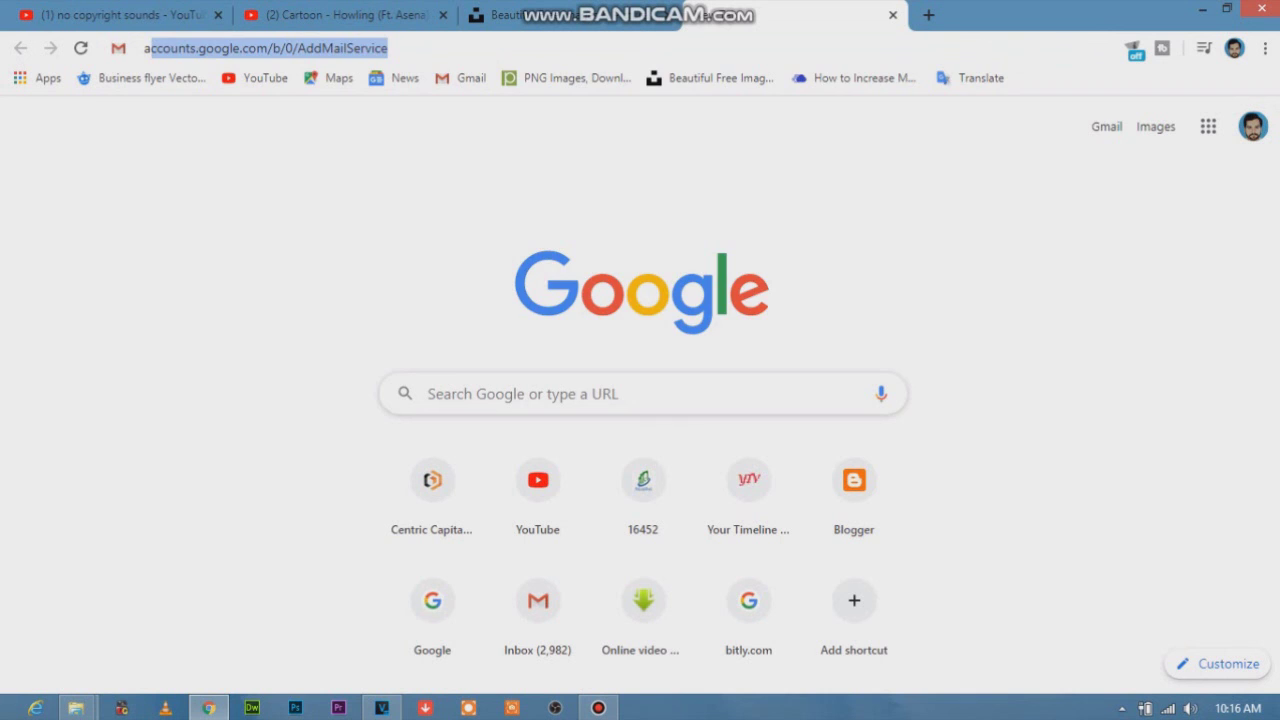
pyautogui.press('BackSpace')
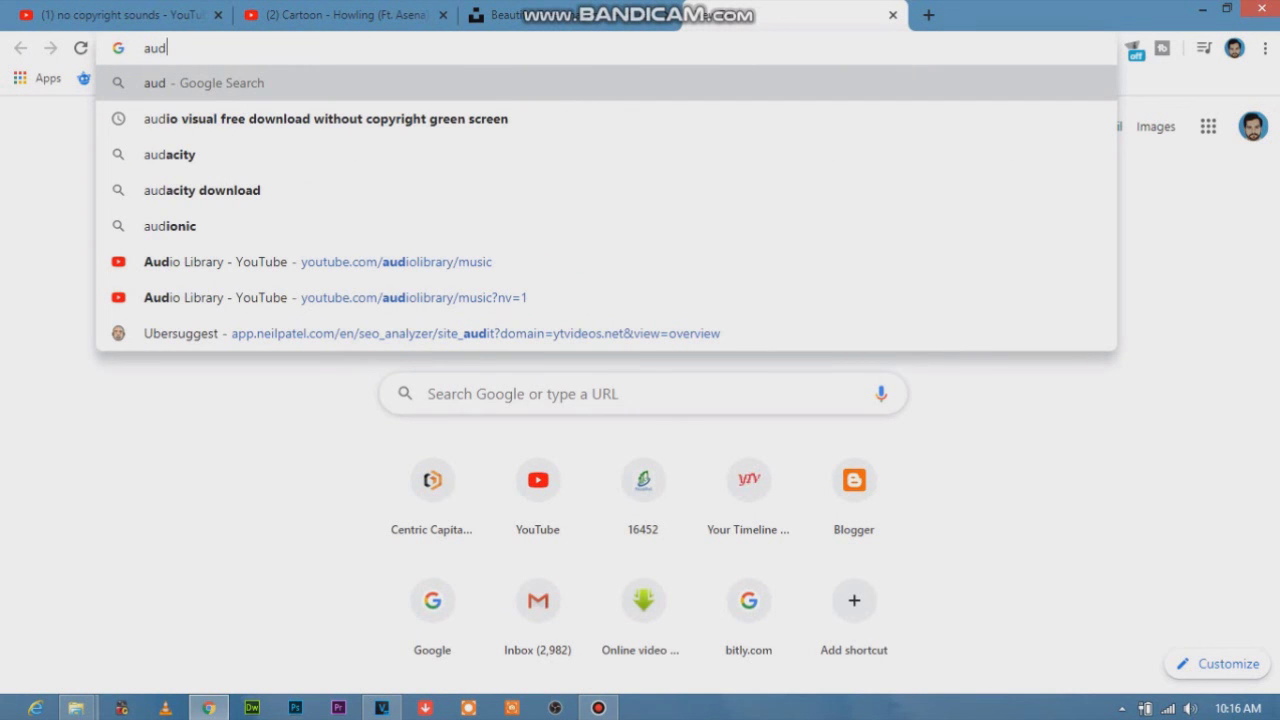
pyautogui.write('io')
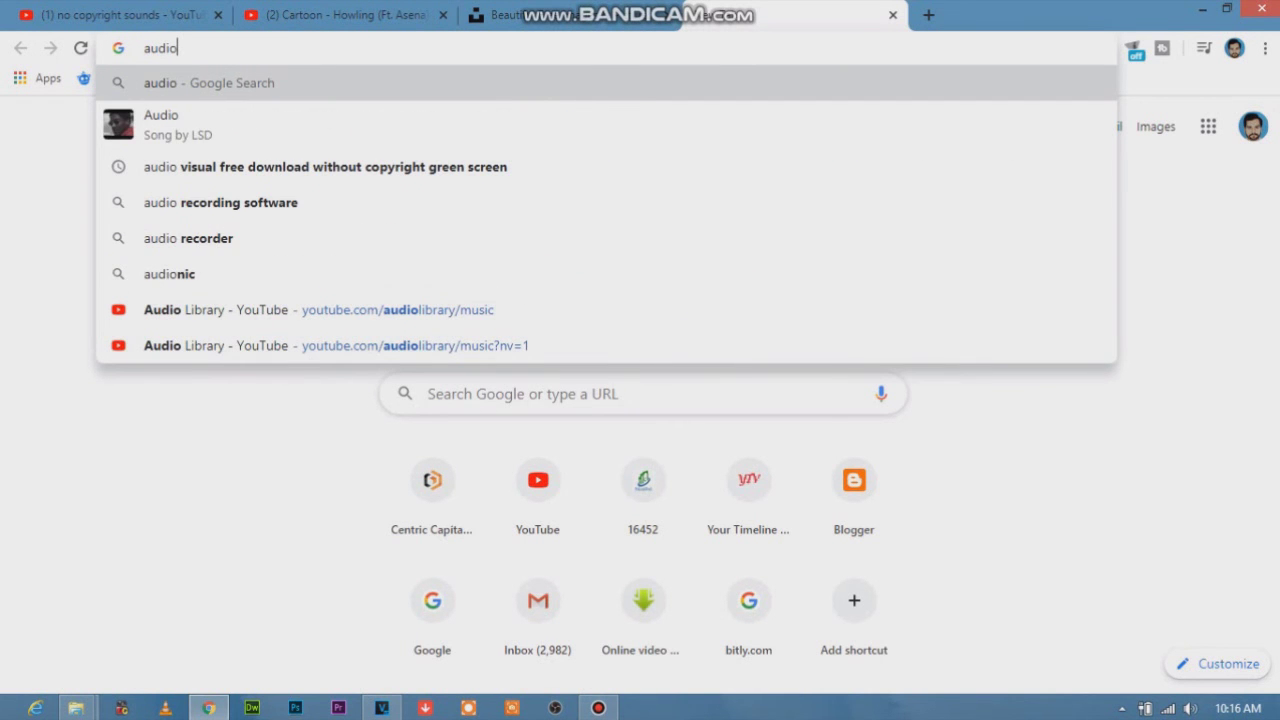
pyautogui.click(318, 309)
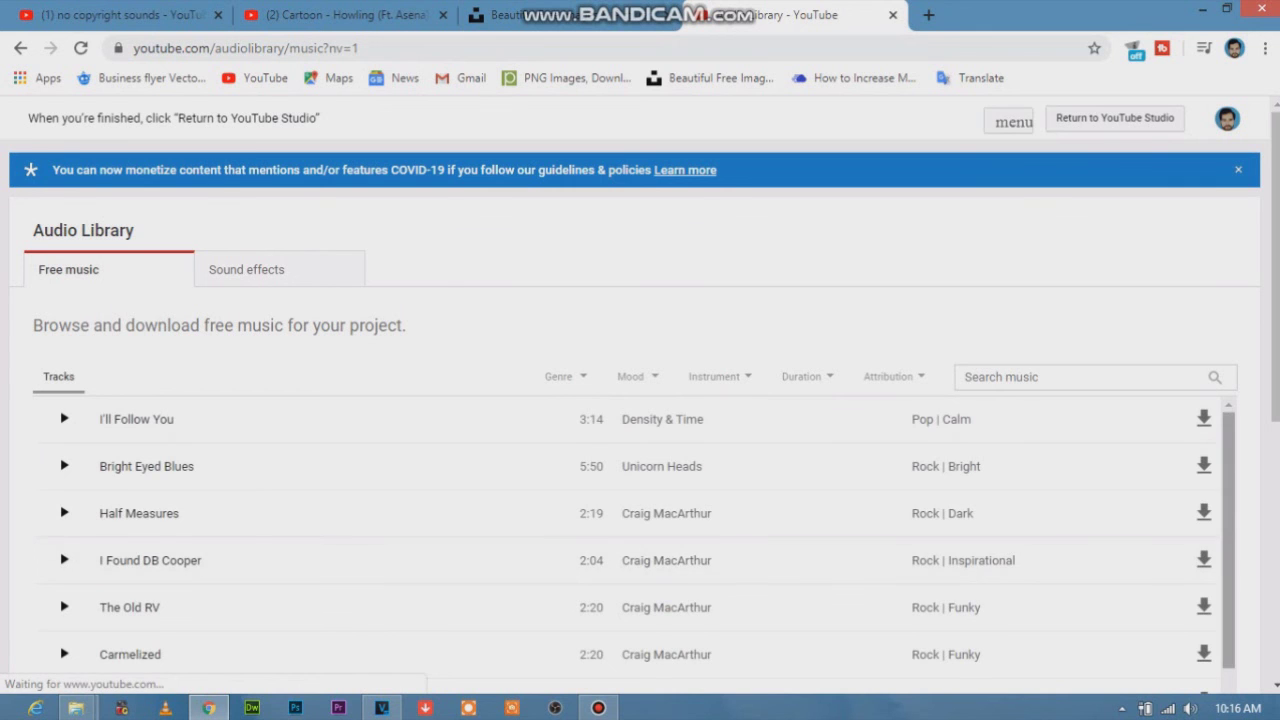
pyautogui.moveTo(1228, 500)
pyautogui.mouseDown()
pyautogui.moveTo(1228, 572)
pyautogui.moveTo(1228, 502)
pyautogui.mouseUp()
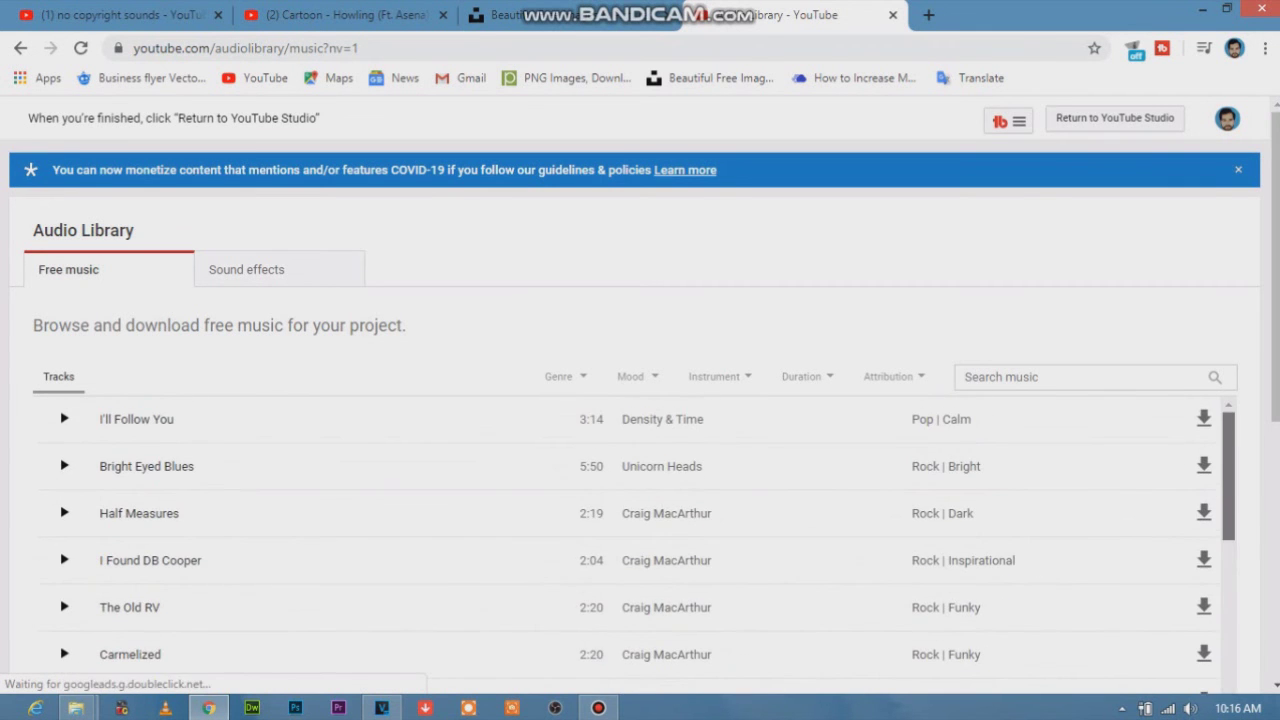